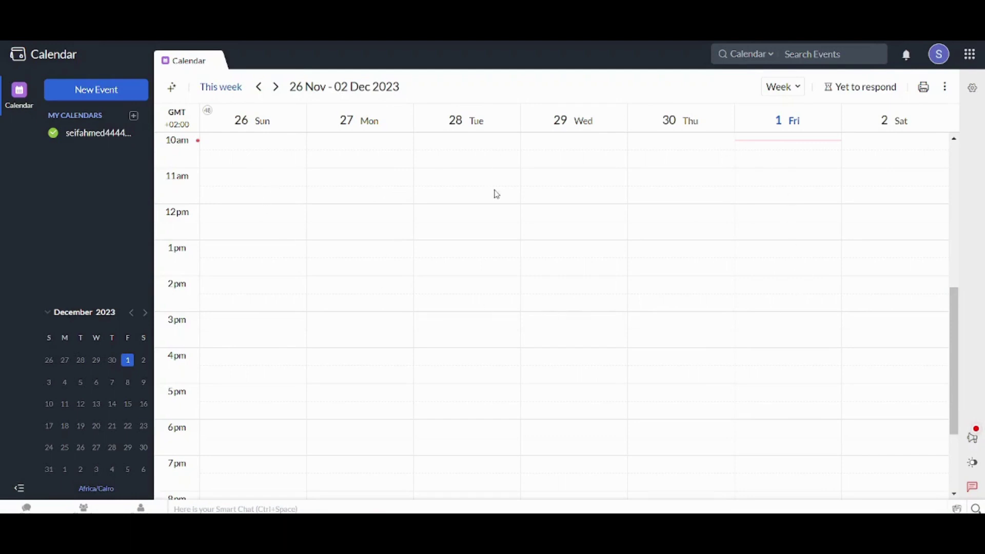
- Create a new event titled 'Contract Meeting'
click(102, 99)
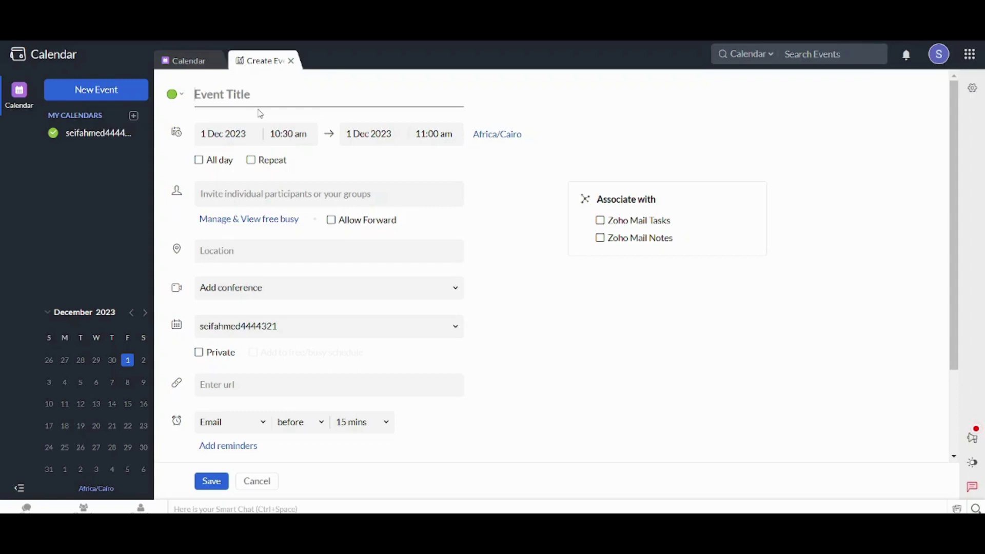
text(xc)
key(BackSpace)
text(Contract me)
key(BackSpace)
key(BackSpace)
text(Meeting)
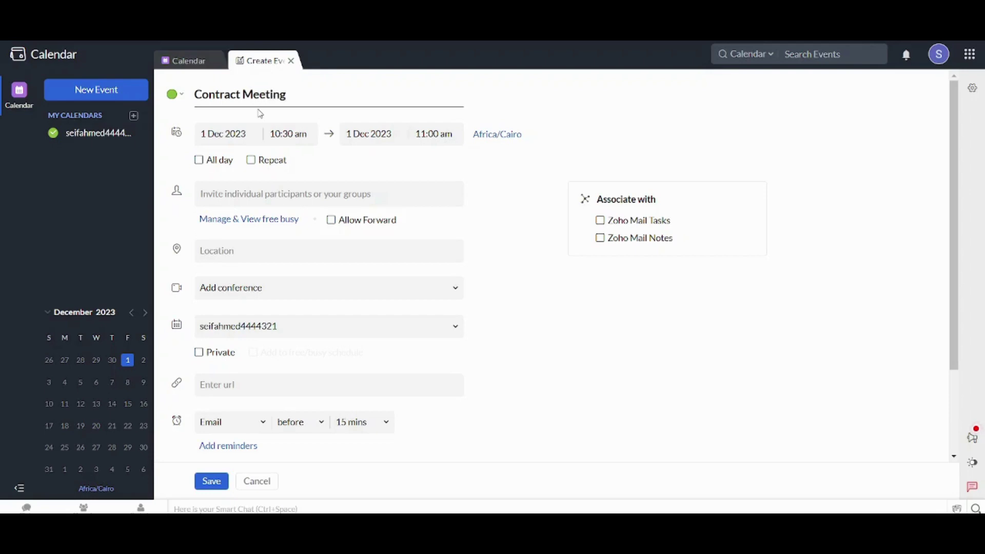
- Set the event's start date to 15 December 2023 and make it all-day
click(238, 134)
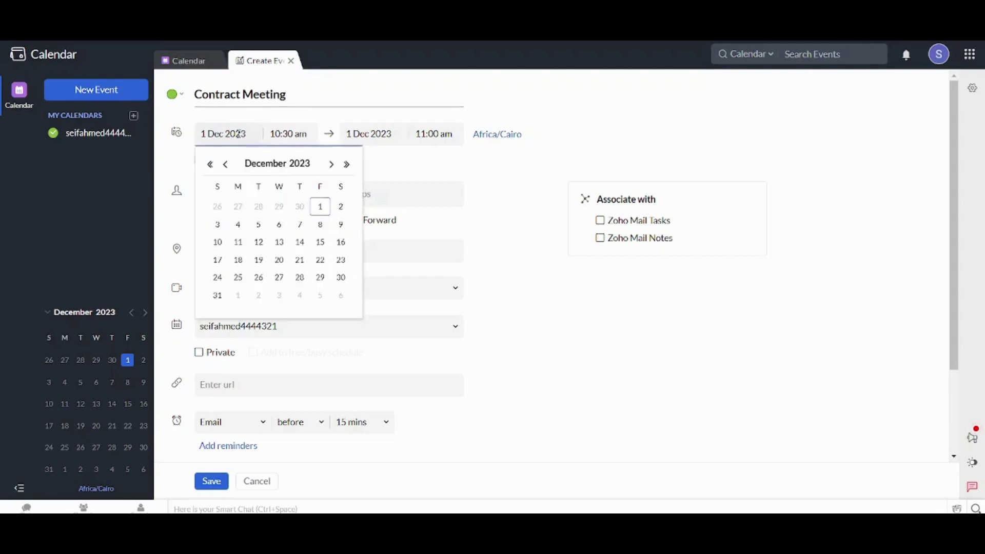
click(318, 242)
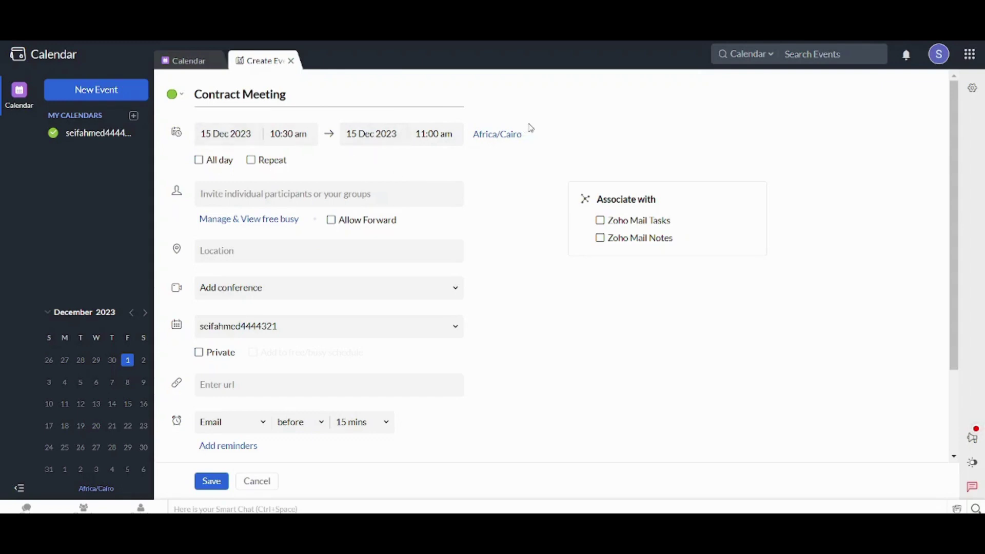
click(199, 161)
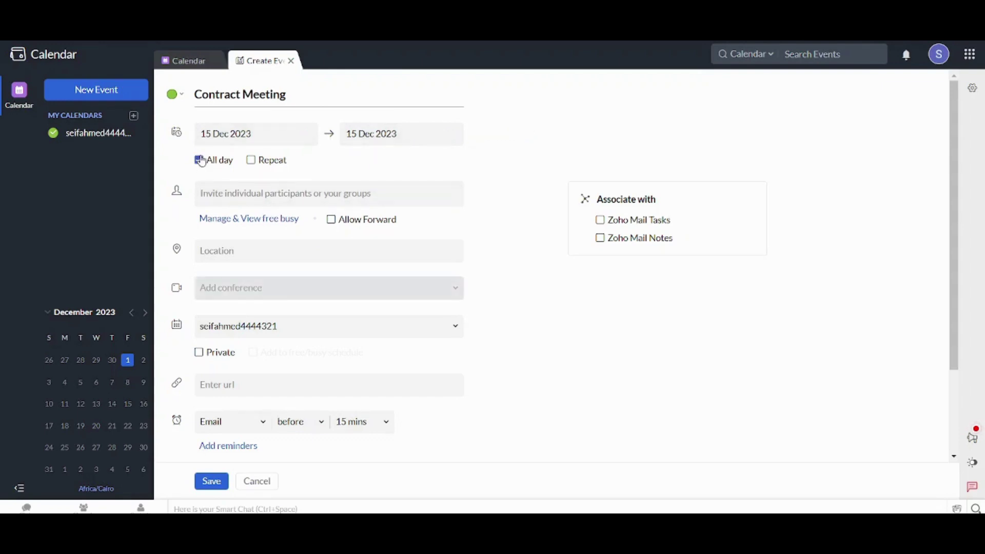
- Invite the suggested contact found by typing 'Sa' as a participant
click(254, 196)
text(Sara)
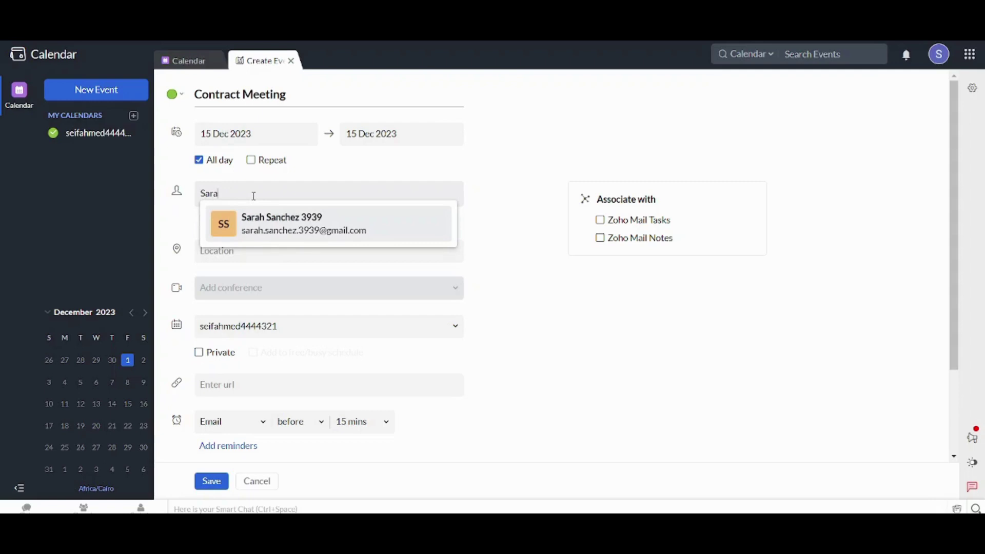
click(281, 237)
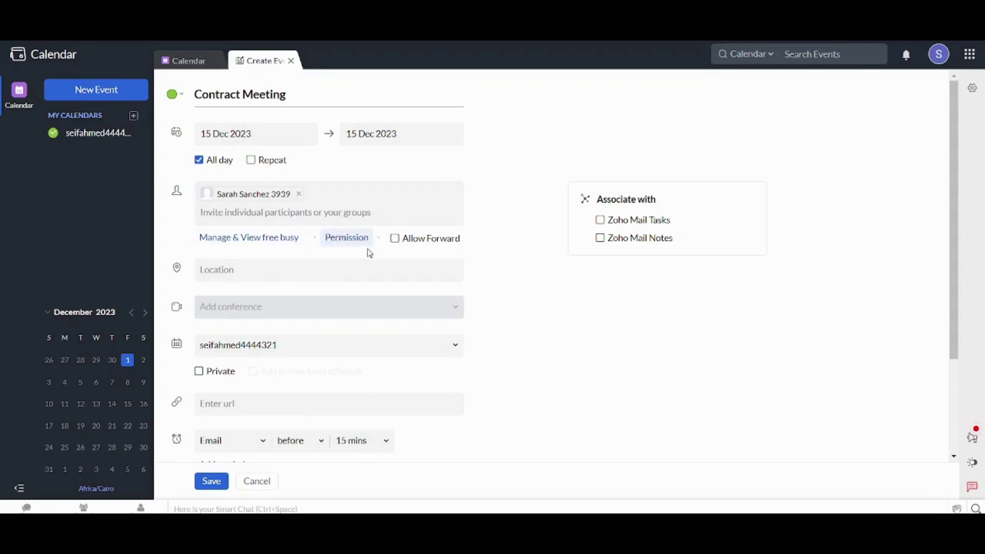
- Set the event location to 'New York'
click(329, 266)
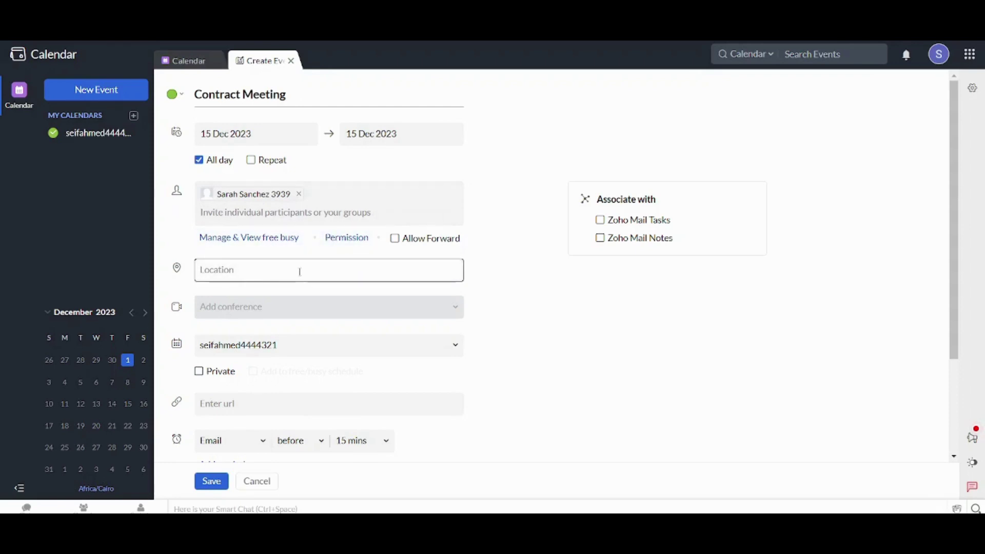
text(new york)
key(BackSpace)
key(BackSpace)
key(BackSpace)
key(BackSpace)
key(BackSpace)
key(BackSpace)
key(BackSpace)
key(BackSpace)
text(M)
key(BackSpace)
text(New York)
click(529, 337)
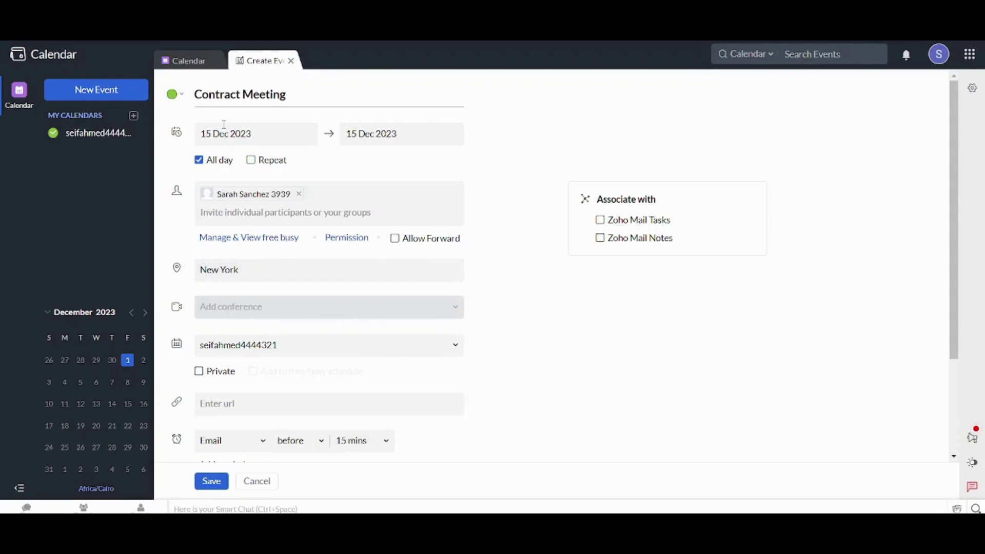
click(214, 160)
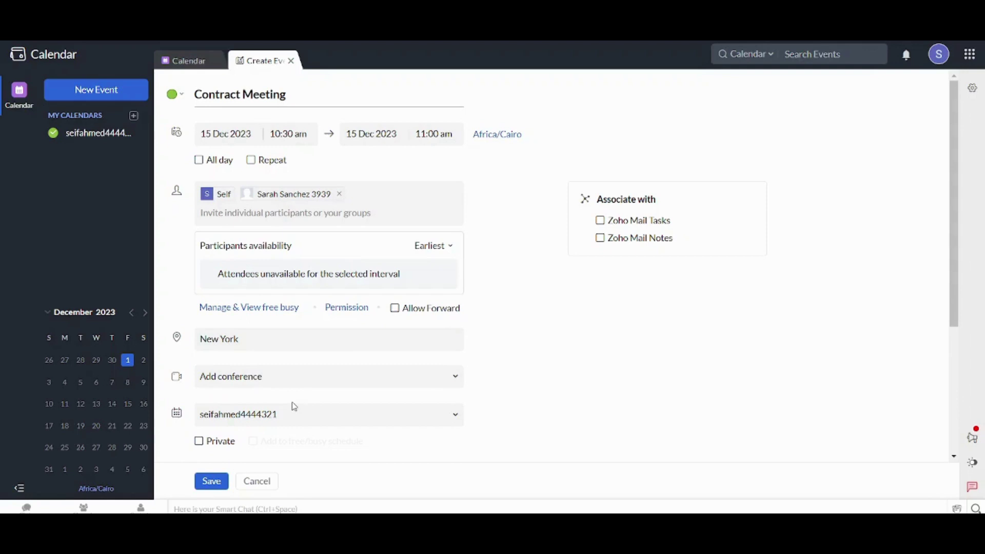
click(264, 373)
click(264, 373)
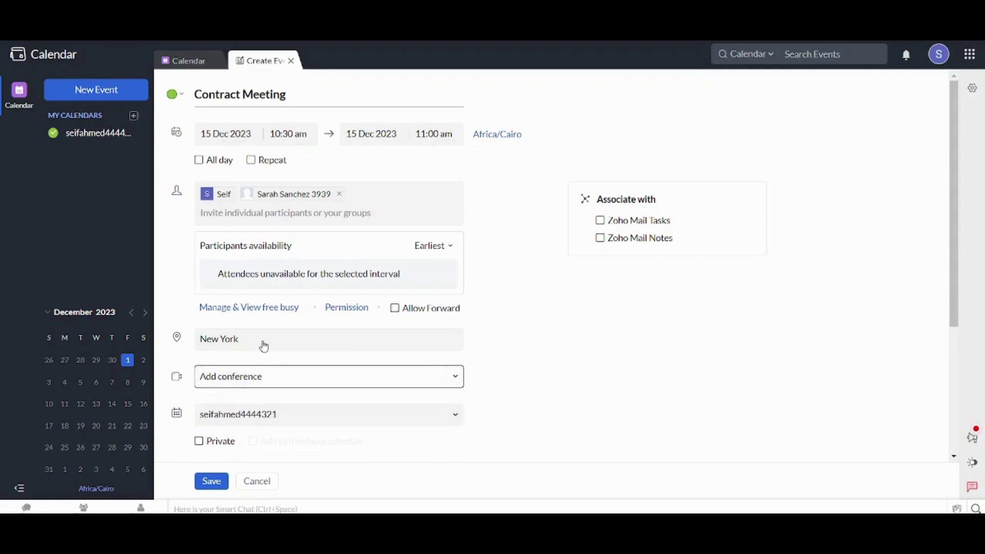
click(212, 162)
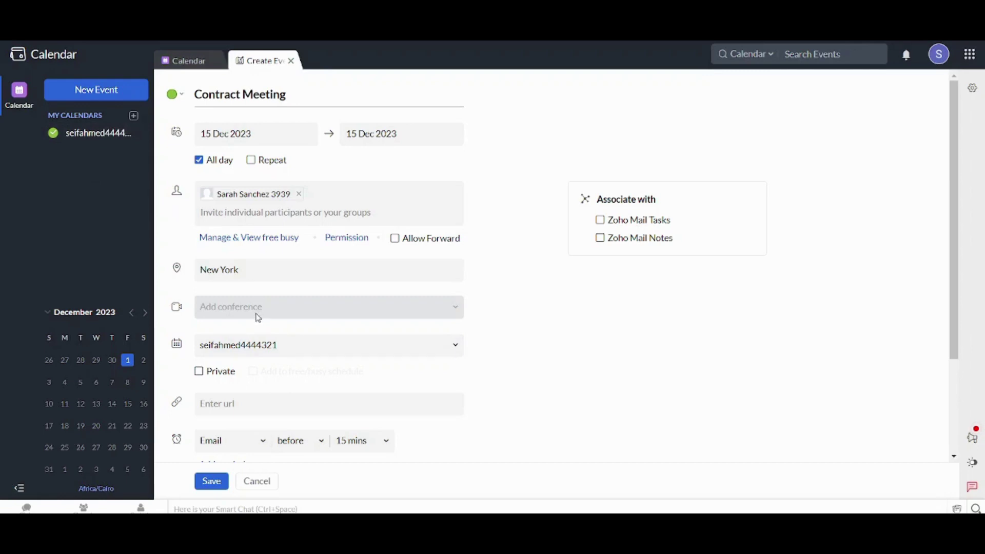
click(257, 350)
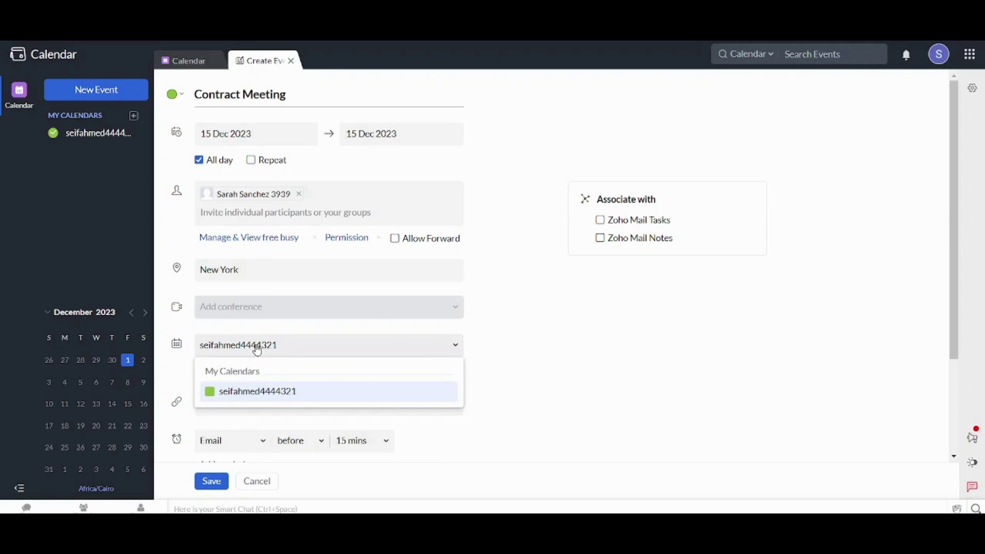
click(258, 351)
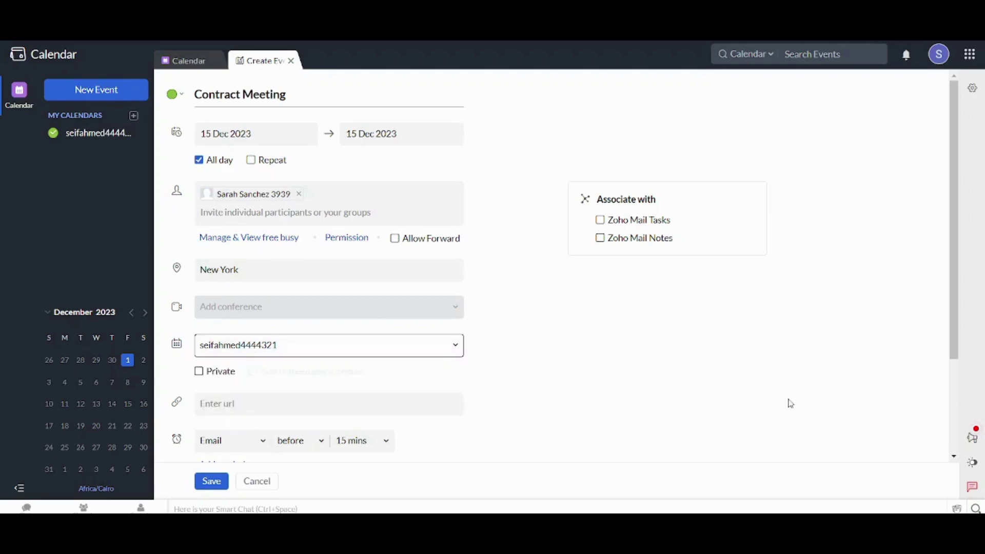
drag(955, 220, 953, 312)
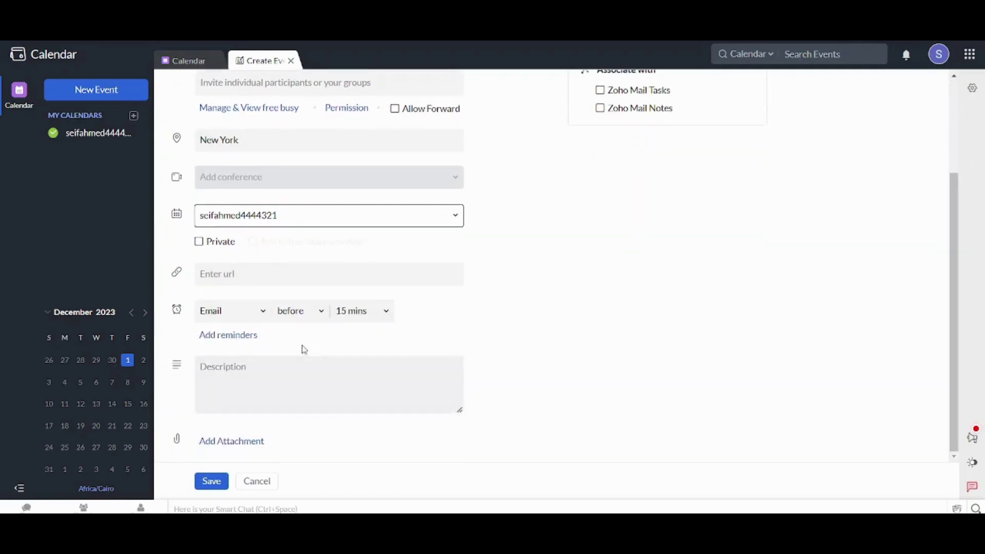
click(251, 321)
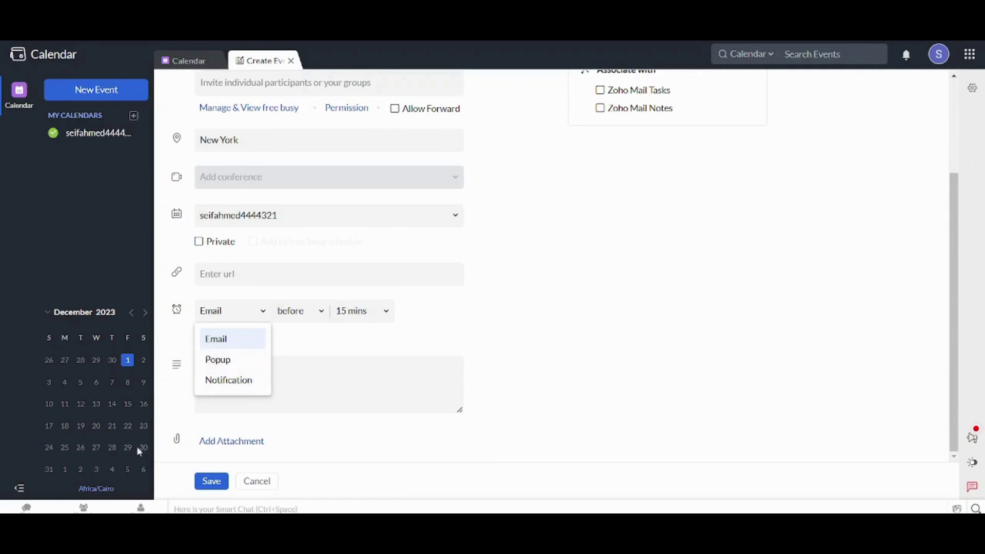
click(551, 359)
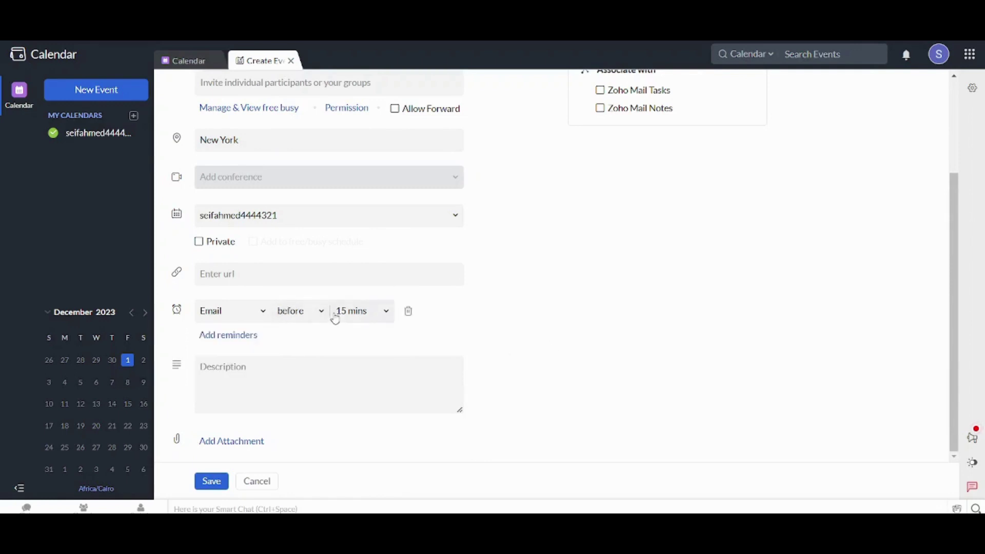
click(380, 320)
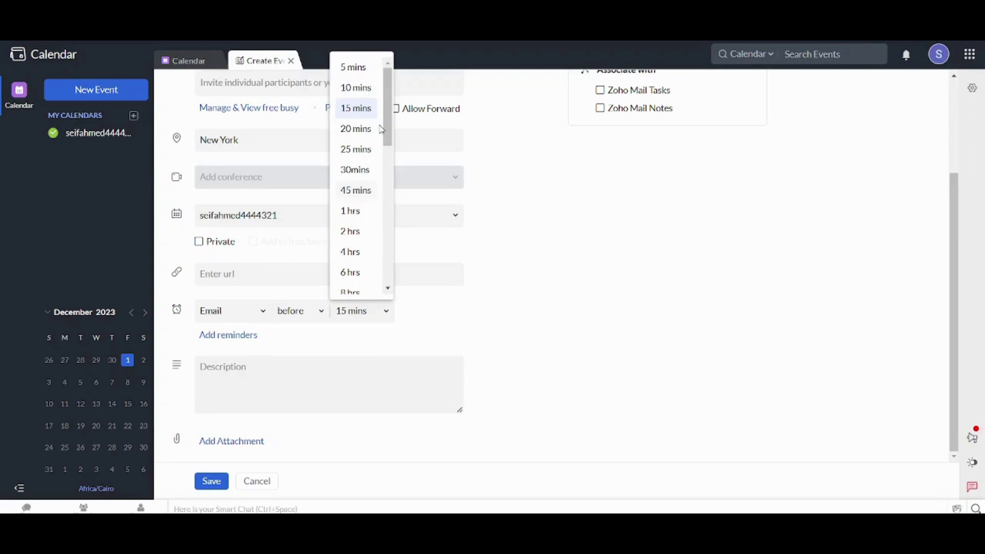
click(566, 358)
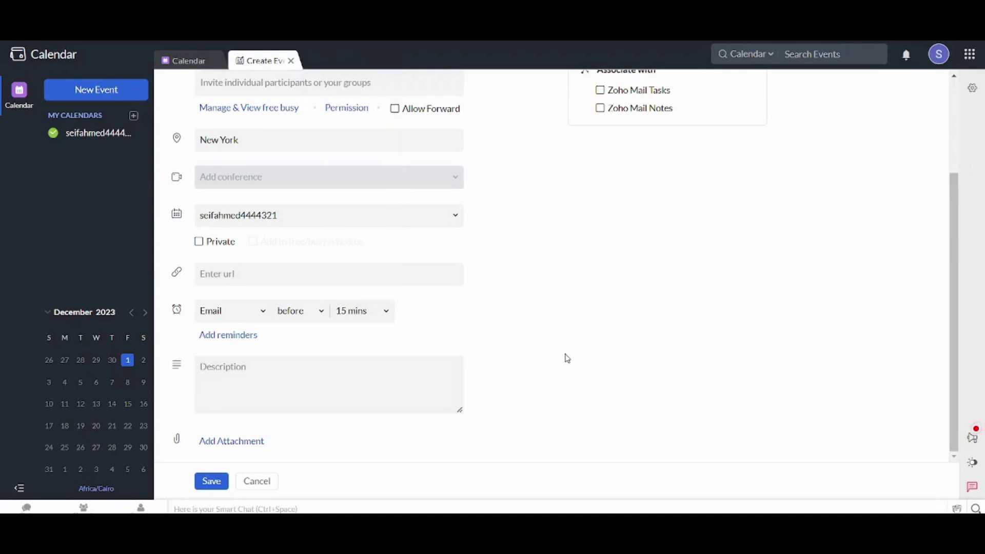
click(315, 316)
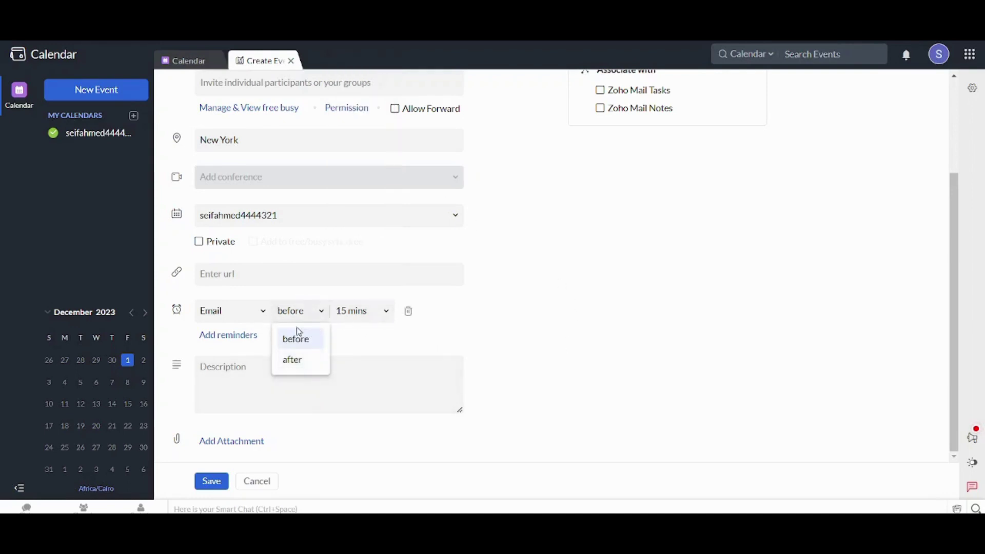
click(477, 353)
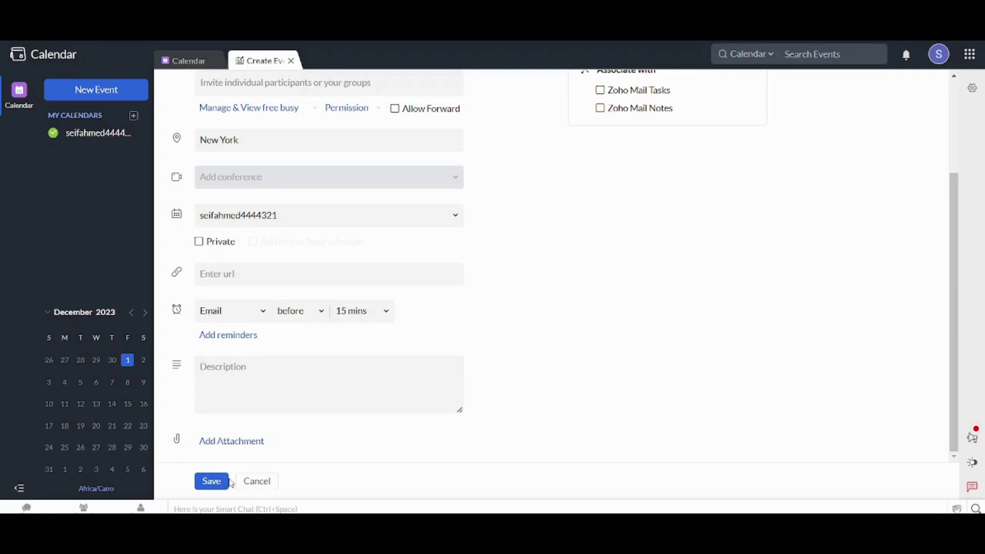
- Save Contract Meeting and send the invitation to attendees and yourself
click(214, 486)
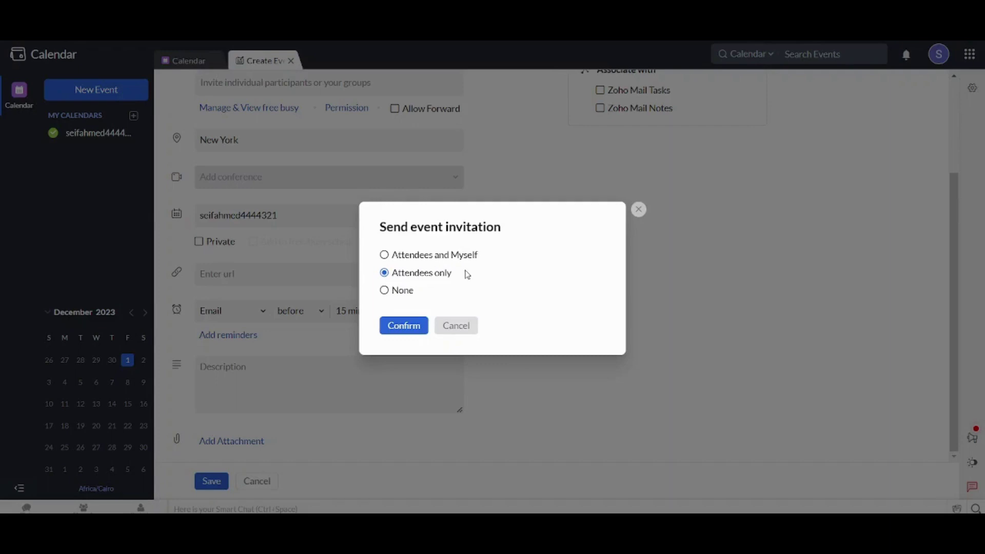
click(423, 253)
click(395, 328)
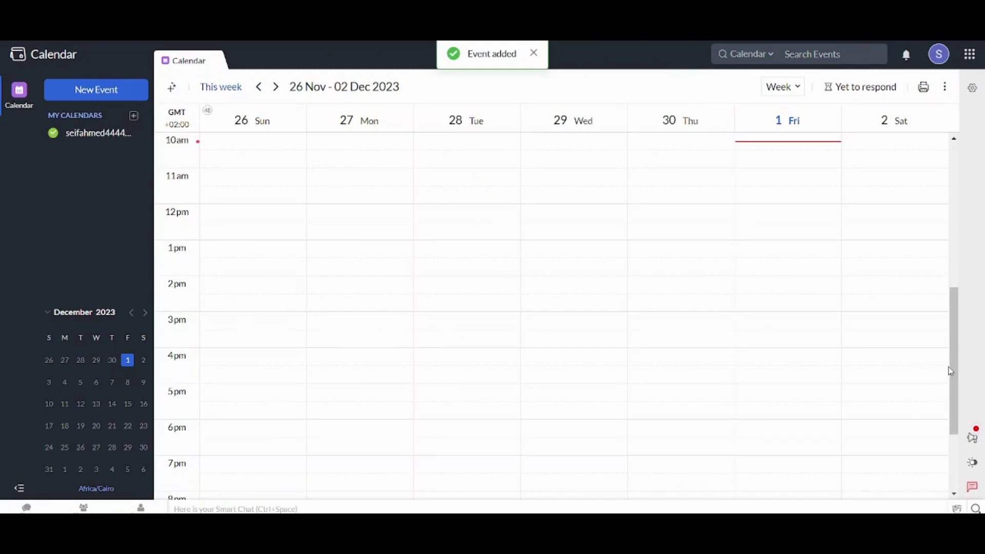
- Scroll the week grid and switch to the December 2023 month view
drag(953, 365, 975, 312)
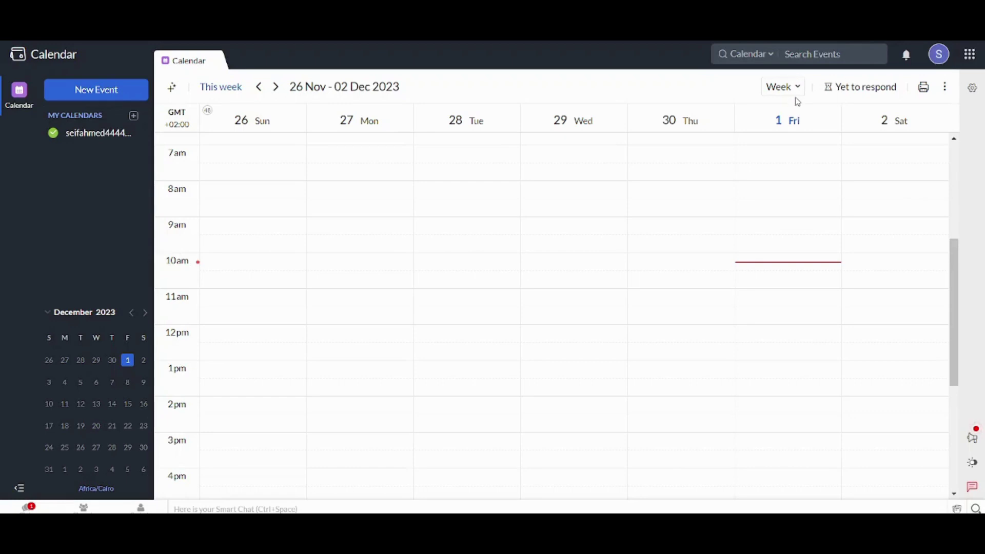
click(798, 94)
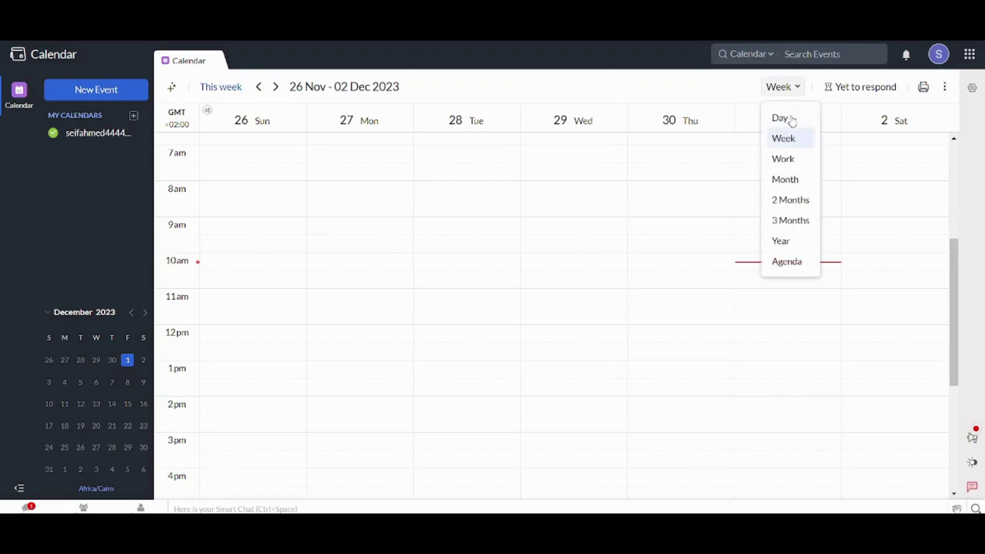
click(785, 179)
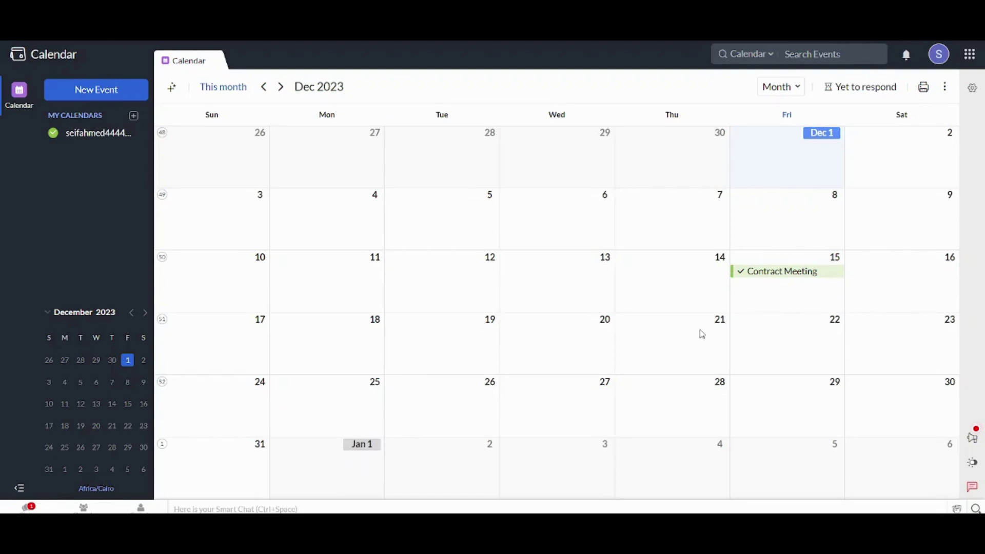
click(789, 94)
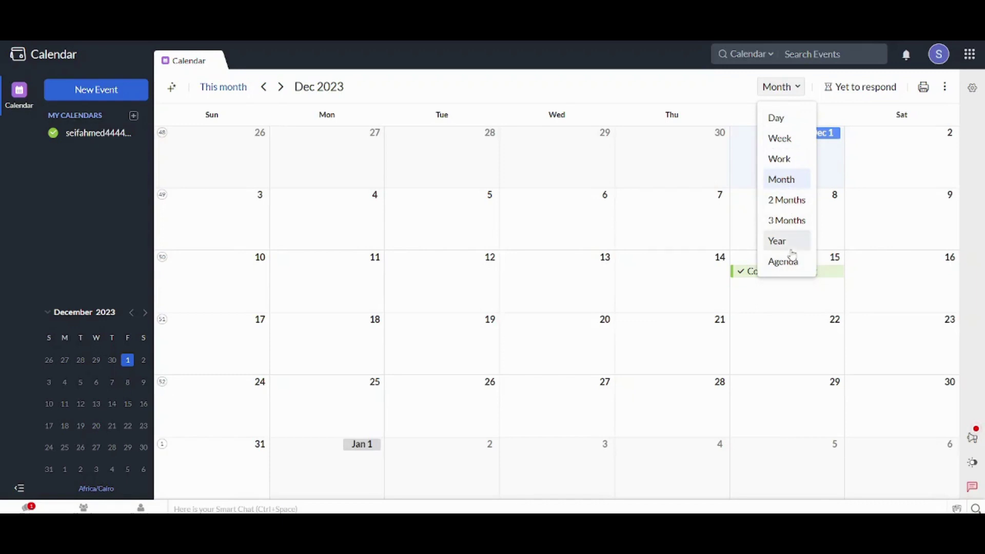
- Check pending invitations and switch back to the 26 Nov – 02 Dec 2023 week view
click(888, 96)
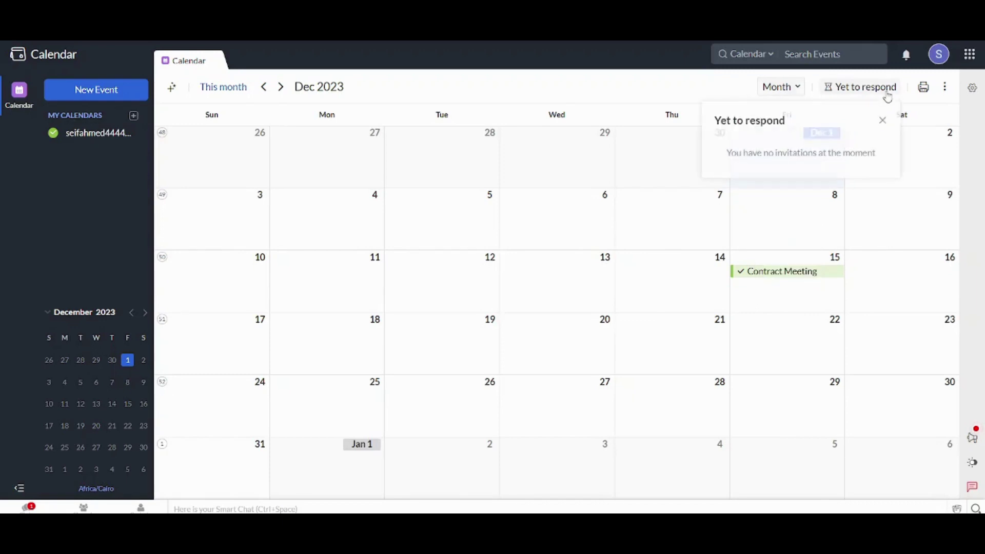
click(945, 88)
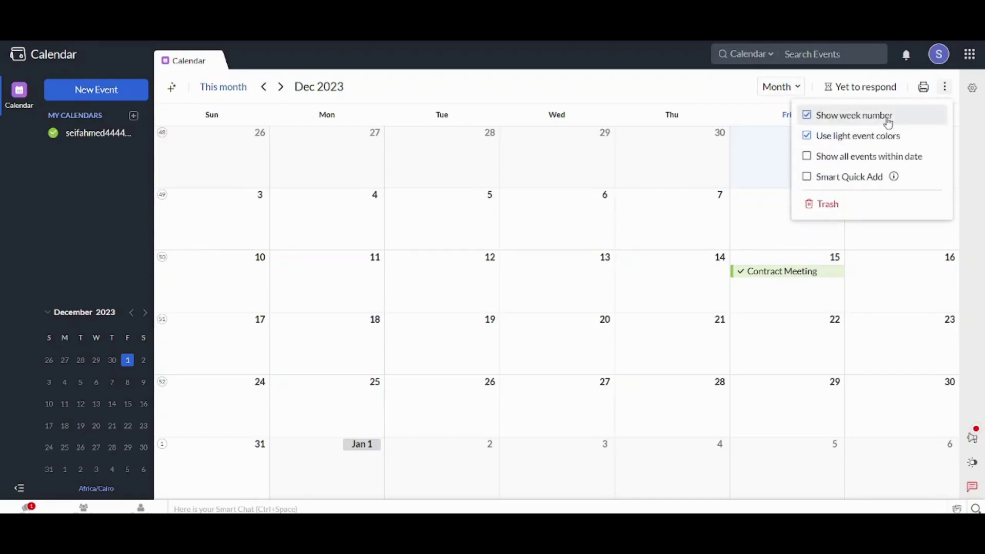
click(623, 88)
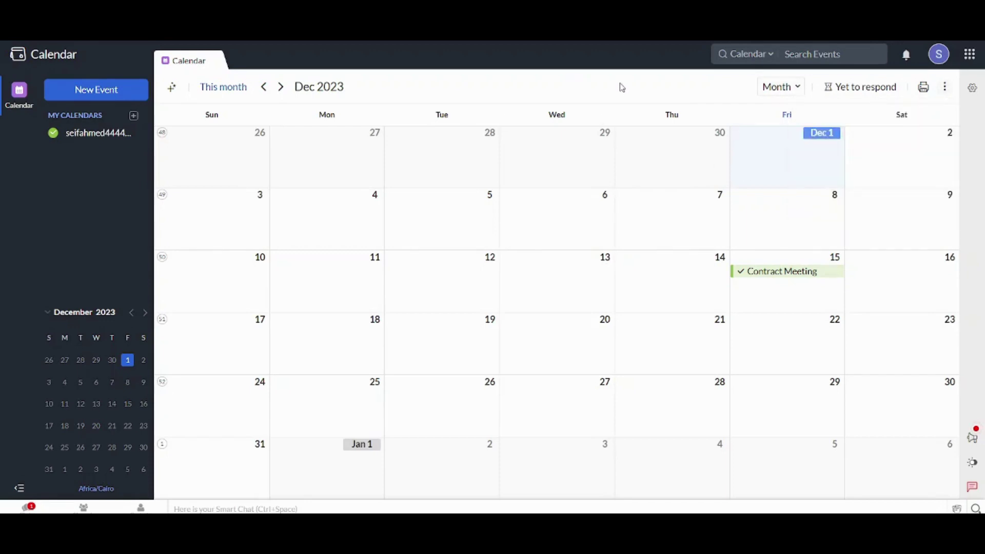
click(794, 89)
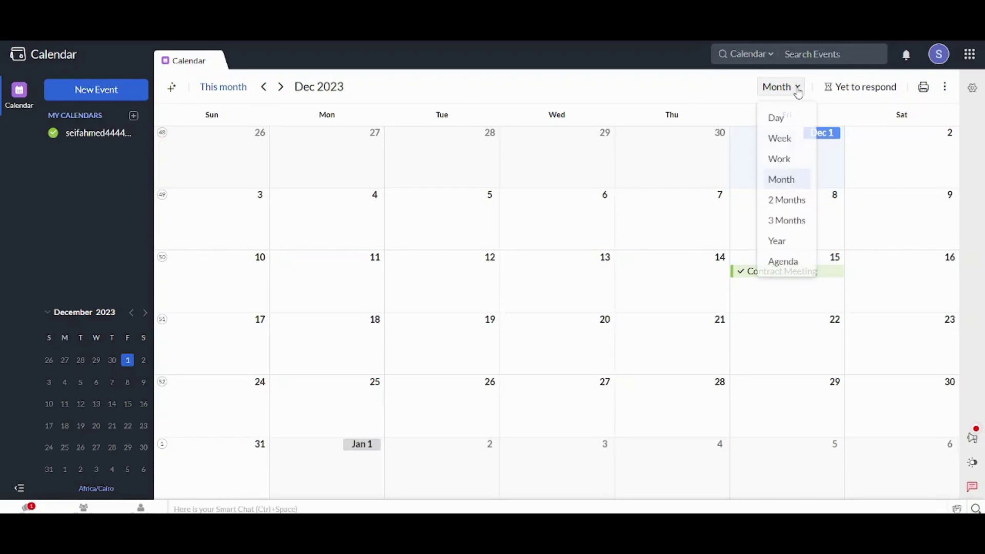
click(784, 144)
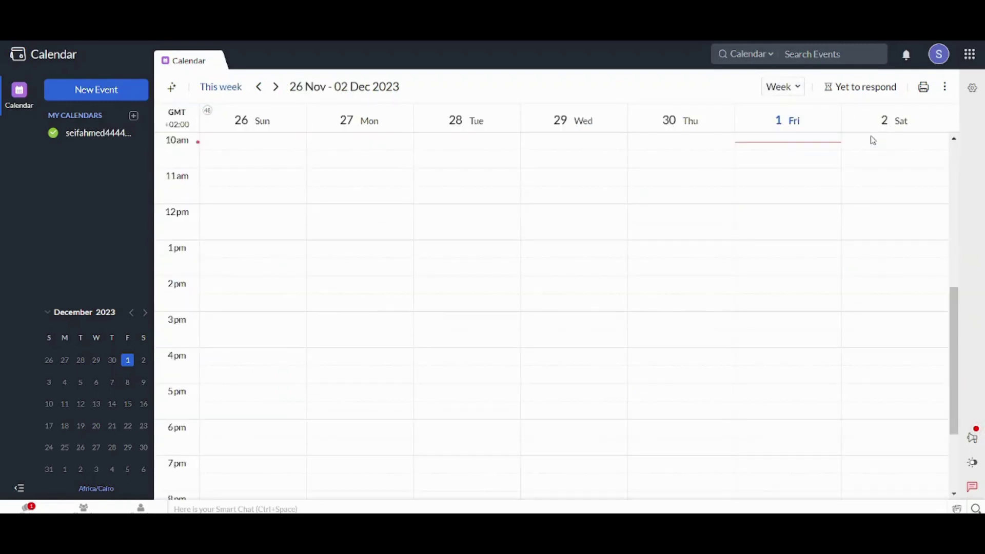
click(878, 91)
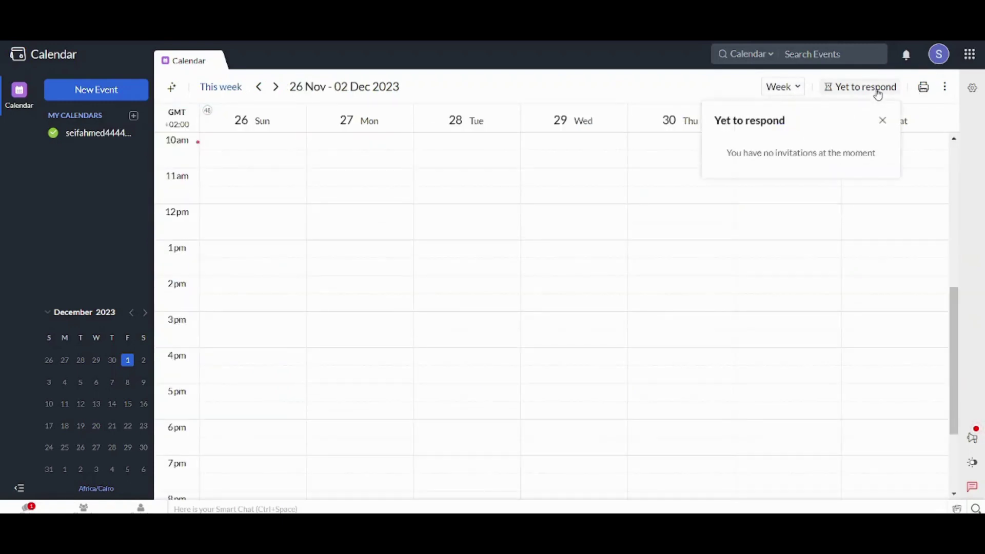
click(945, 89)
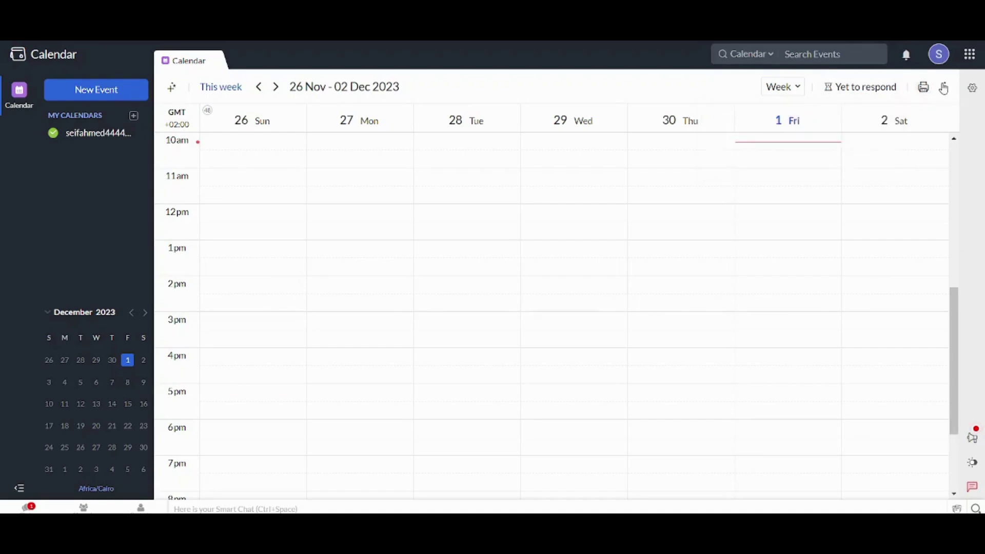
click(945, 88)
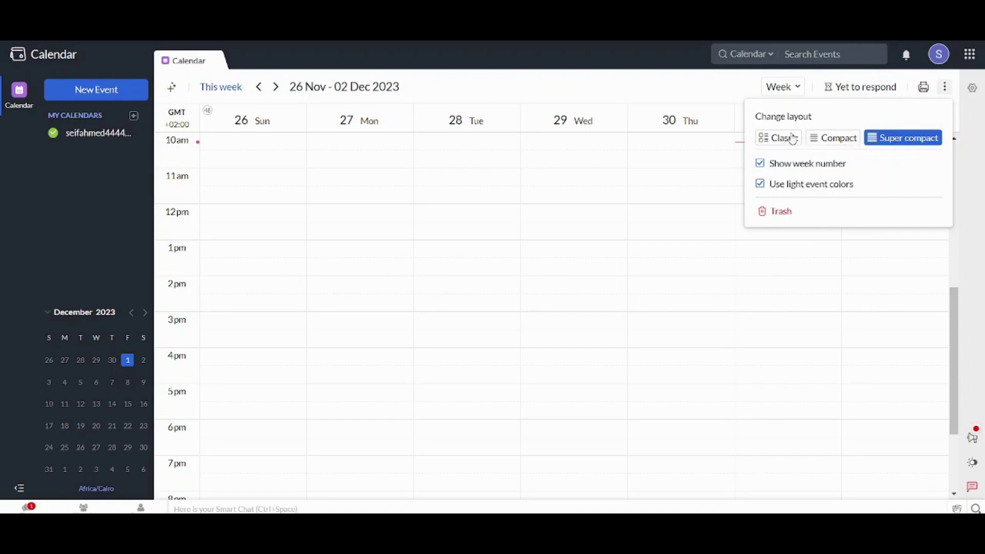
click(832, 144)
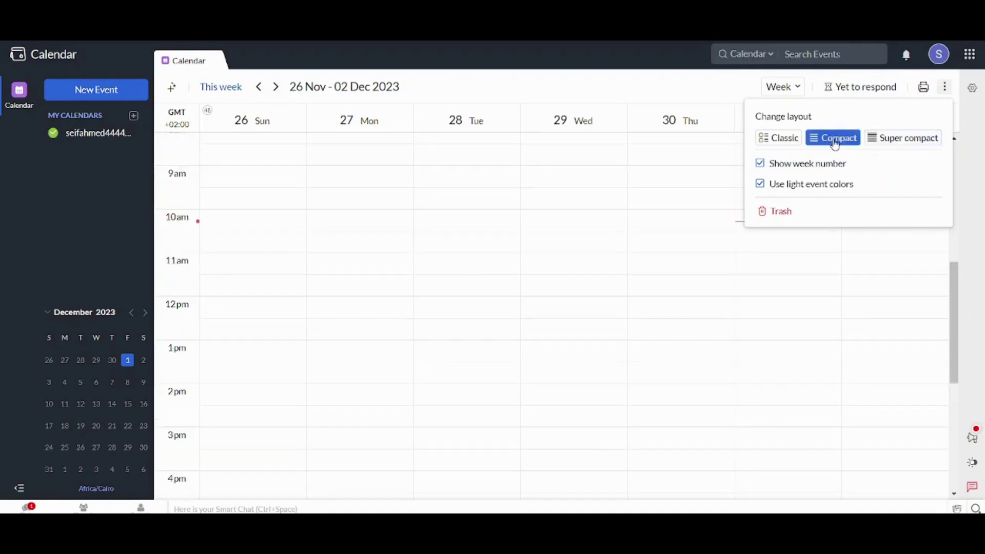
click(791, 141)
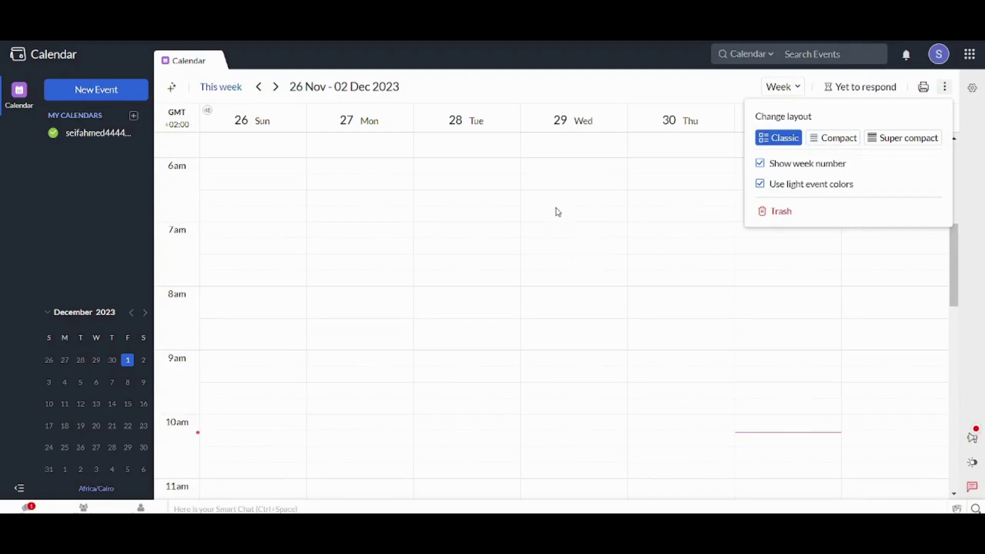
click(892, 144)
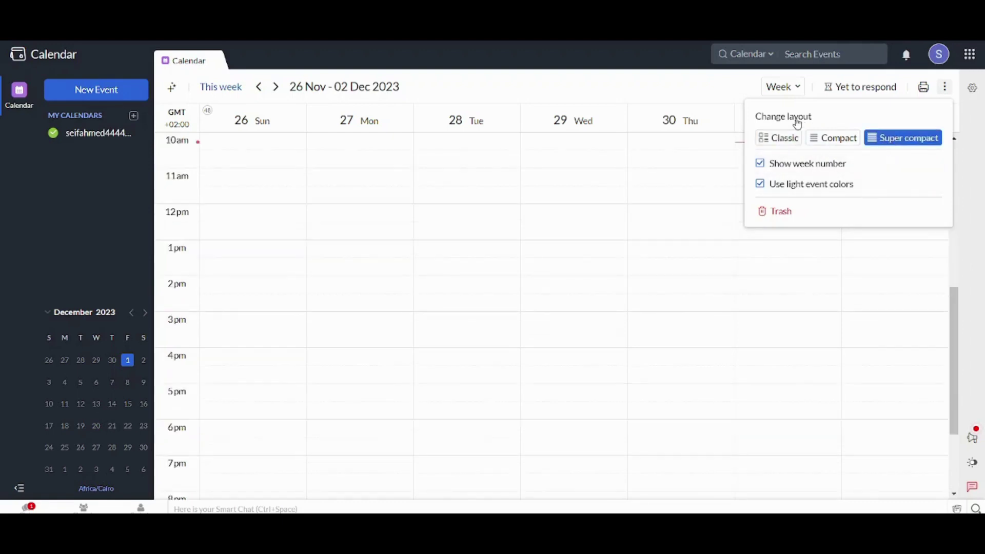
- Switch to the December 2023 month view, with Contract Meeting on the 15th
click(779, 93)
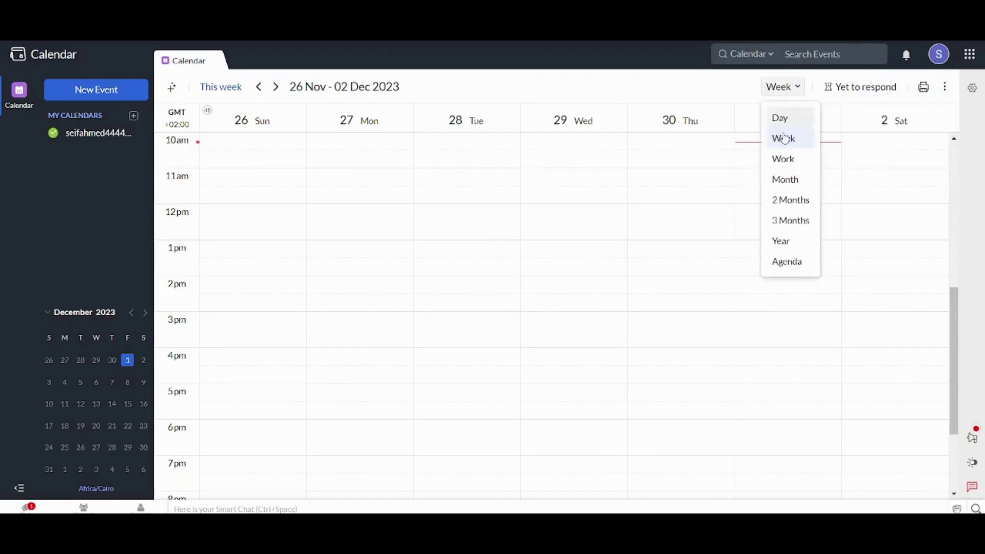
click(785, 179)
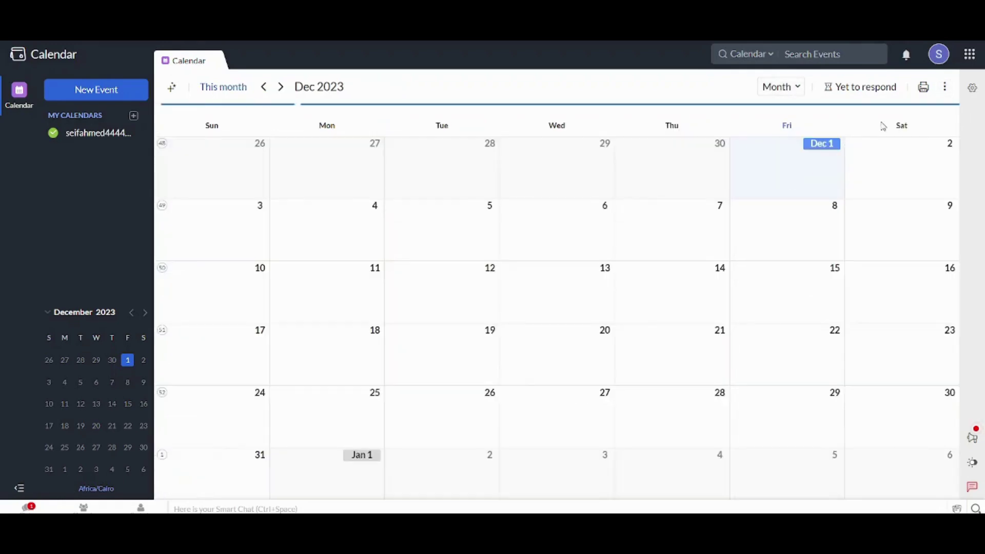
click(944, 91)
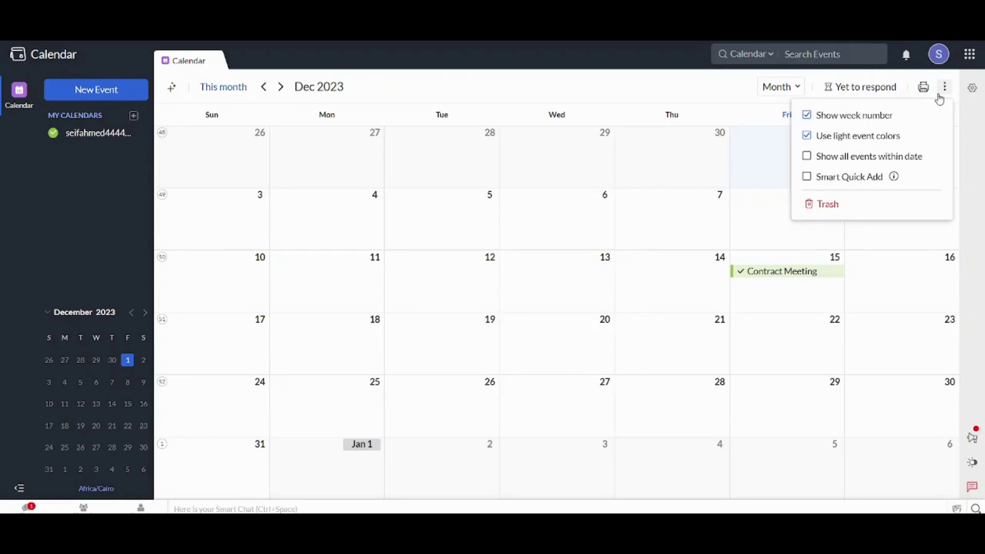
click(940, 99)
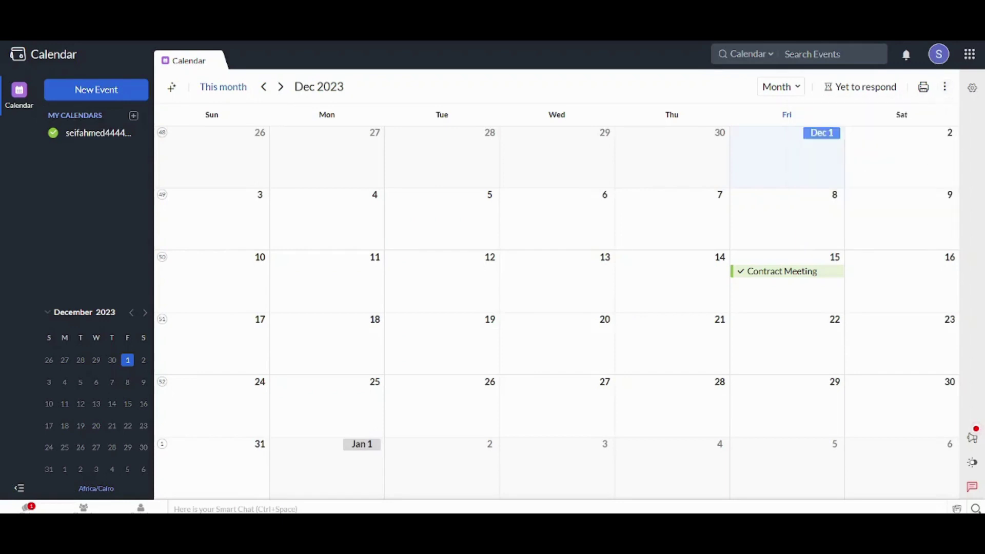
click(793, 282)
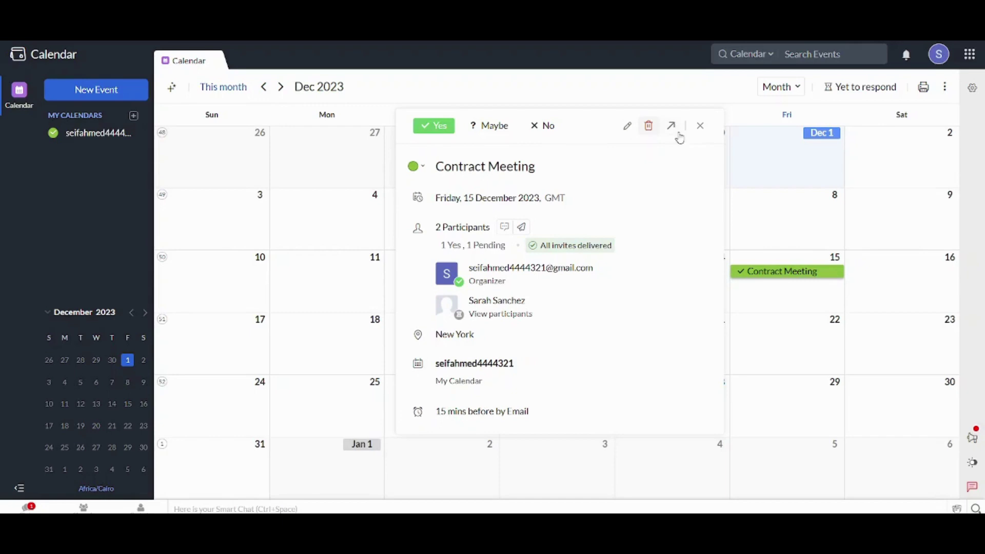
click(701, 126)
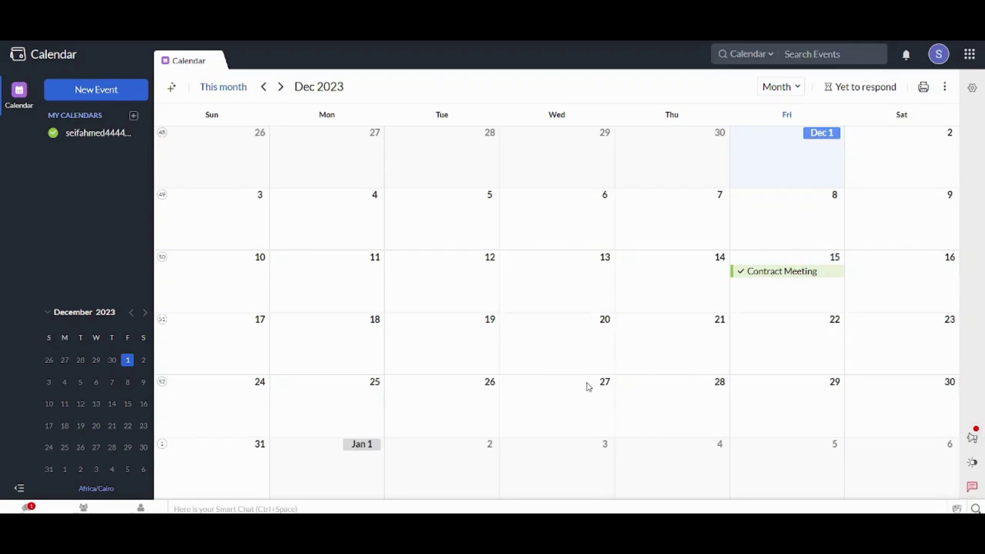
- Start a new event on 20 December, move it to 21 December, then discard it
click(579, 350)
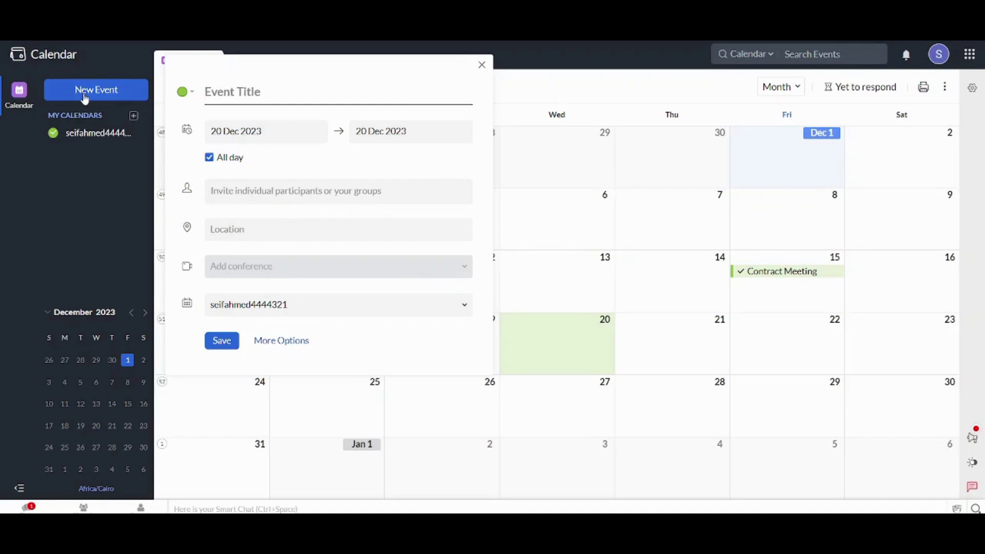
click(700, 371)
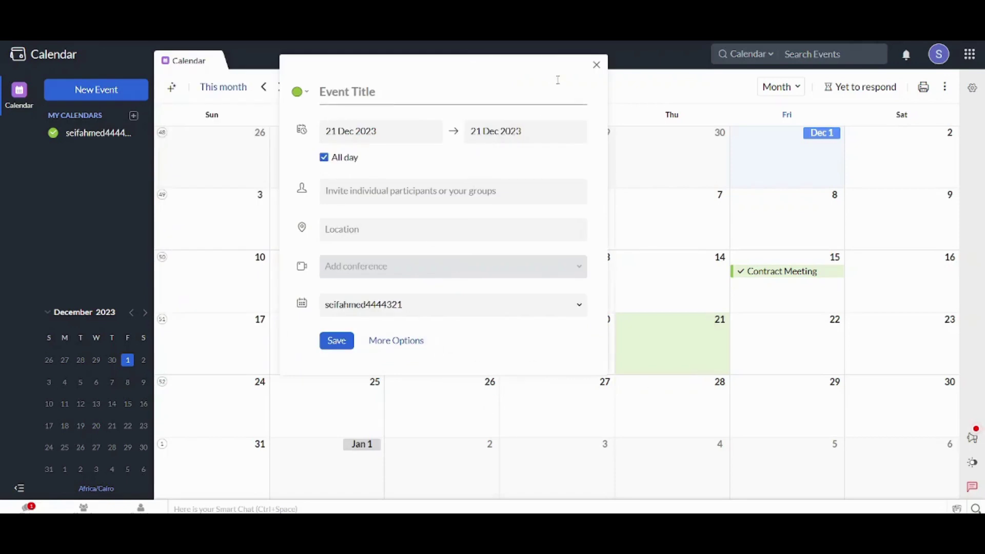
click(596, 67)
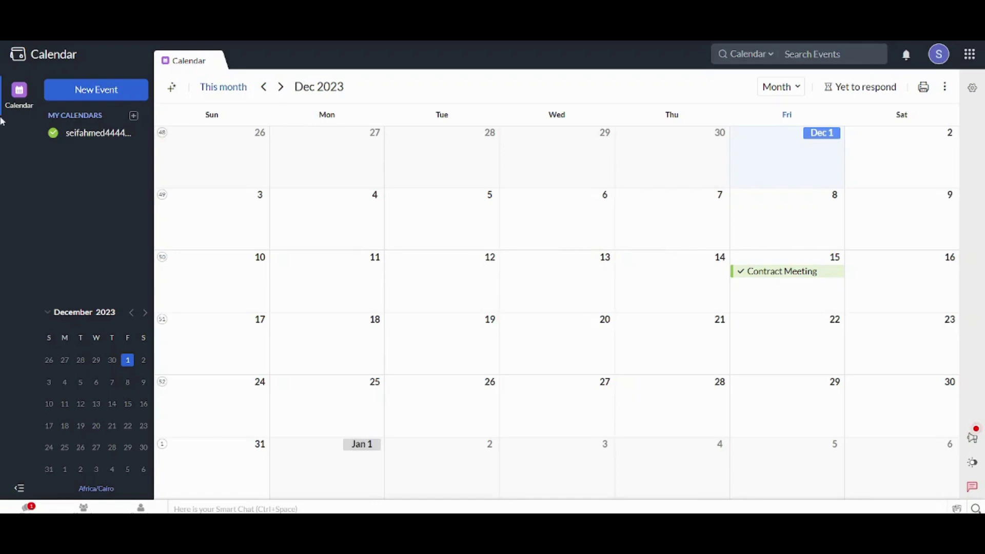
- Open Subscribe to a calendar and view the Zoho Calendar Users email search
click(135, 116)
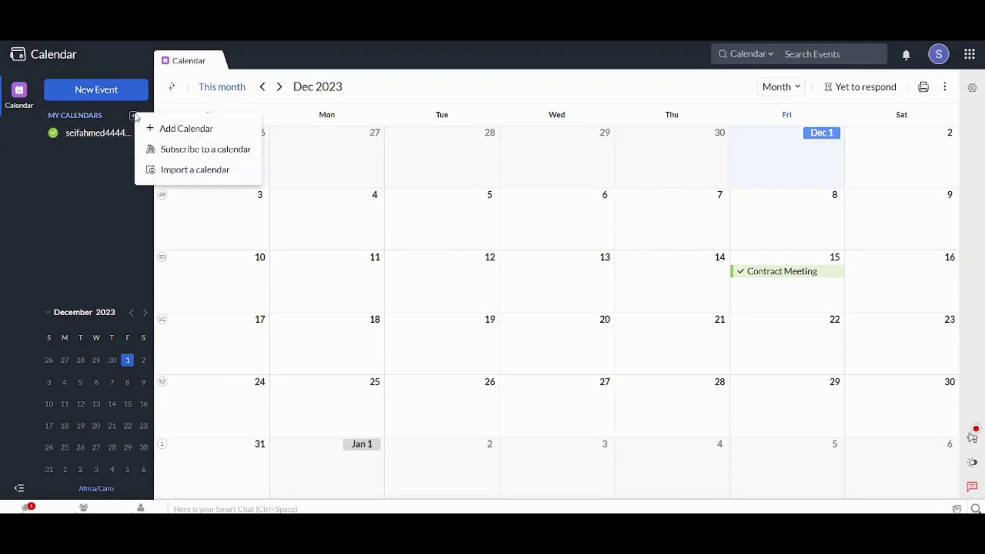
click(212, 152)
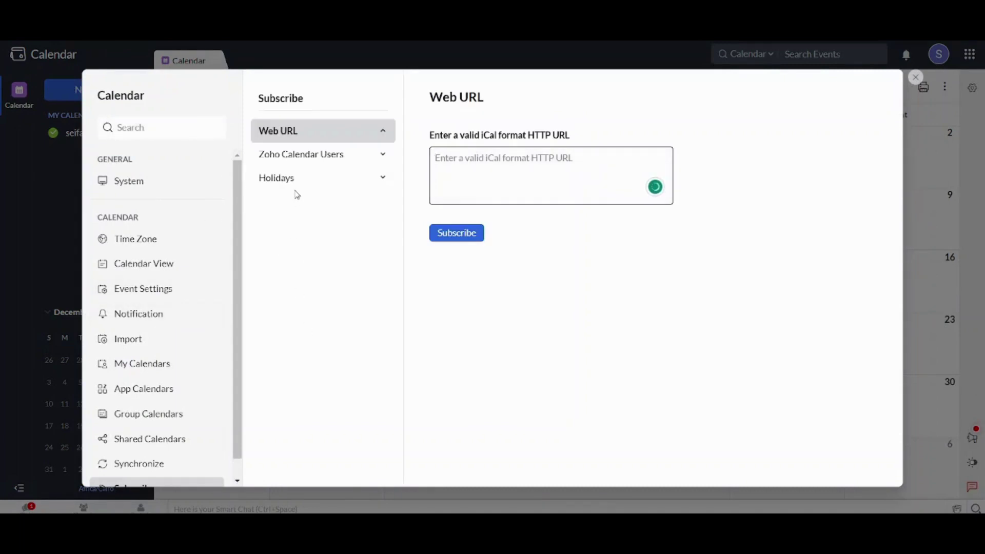
click(314, 163)
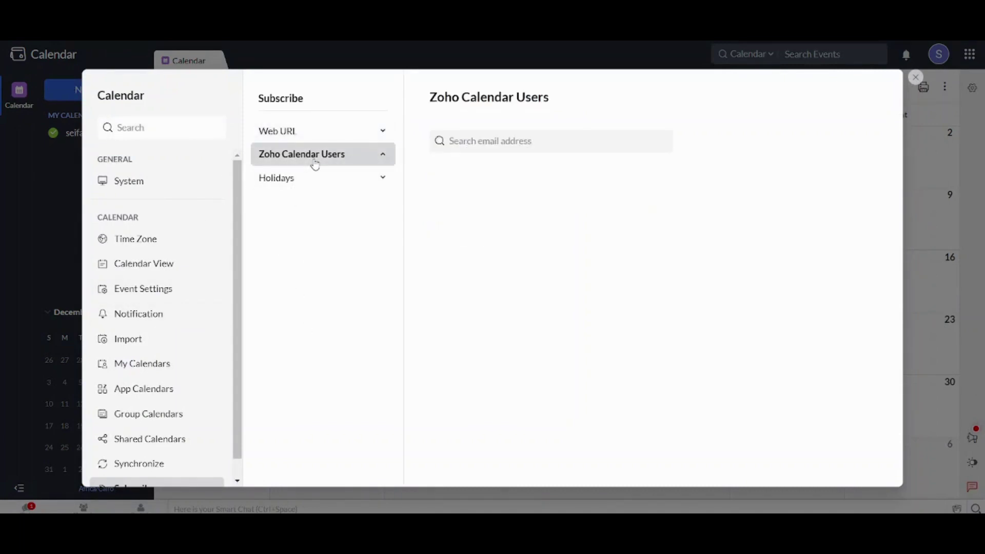
click(526, 140)
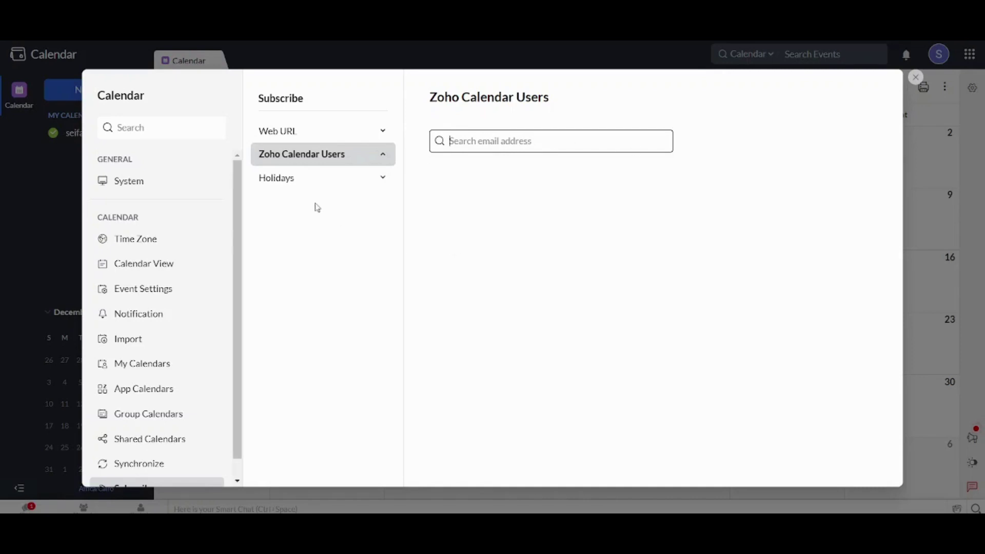
drag(234, 213, 237, 276)
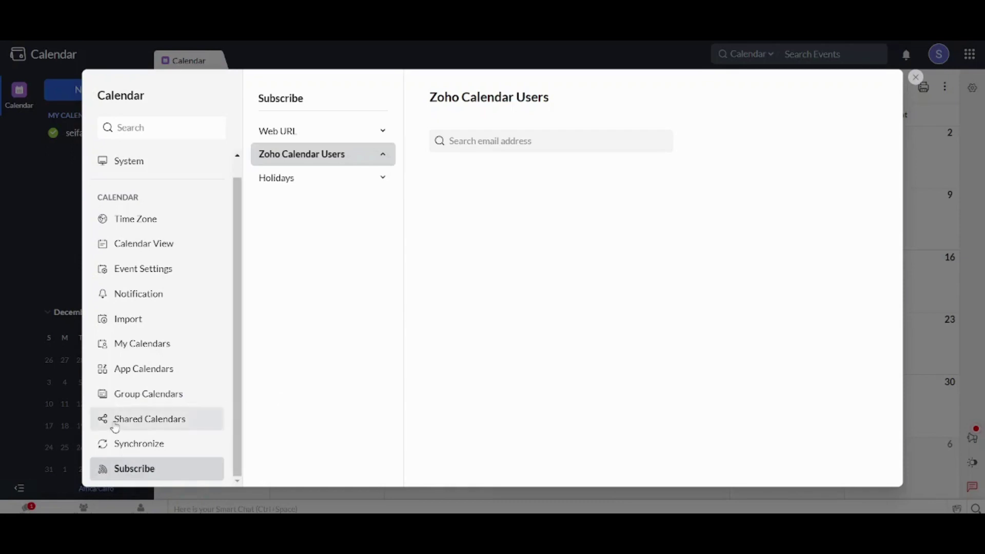
- Open the Synchronize settings showing CalDAV server address calendar.zoho.com
click(131, 444)
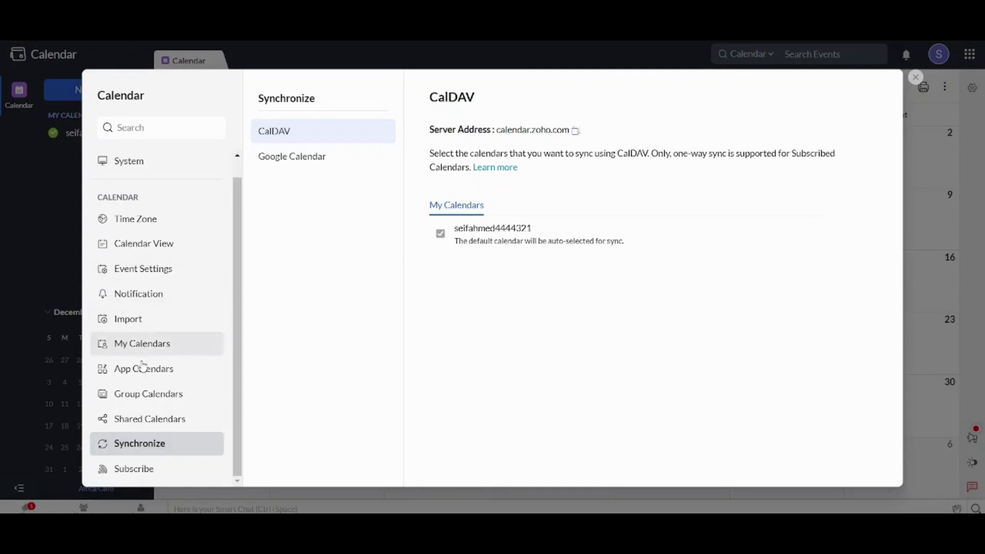
- Open App Calendars settings showing the Zoho CRM two-way sync login requirement
click(168, 370)
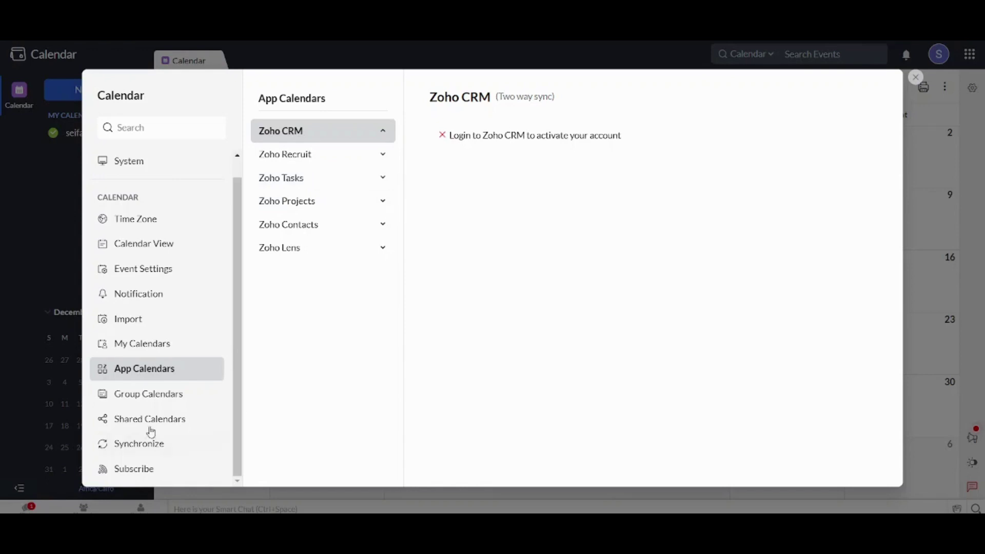
- Set the System theme's left pane to Light
click(142, 160)
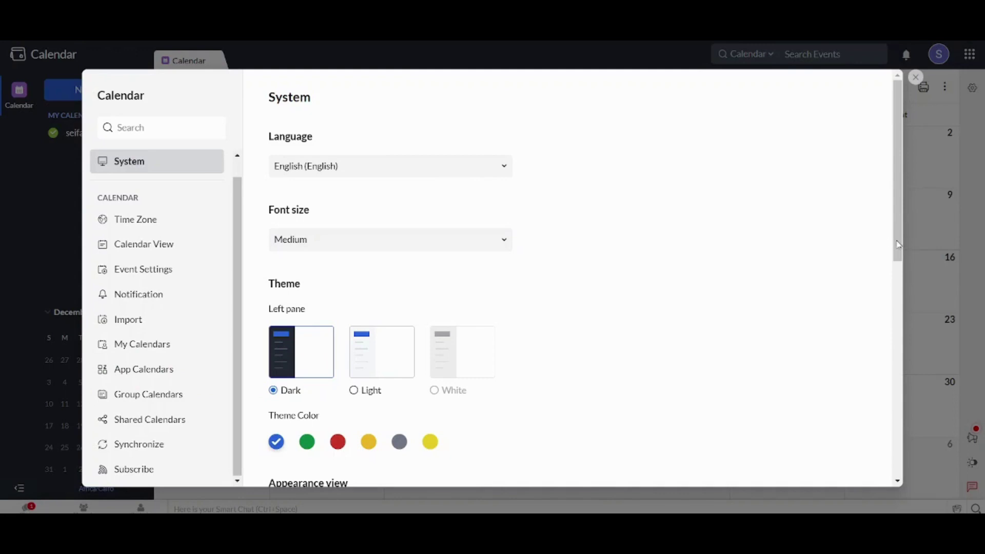
drag(899, 244, 901, 301)
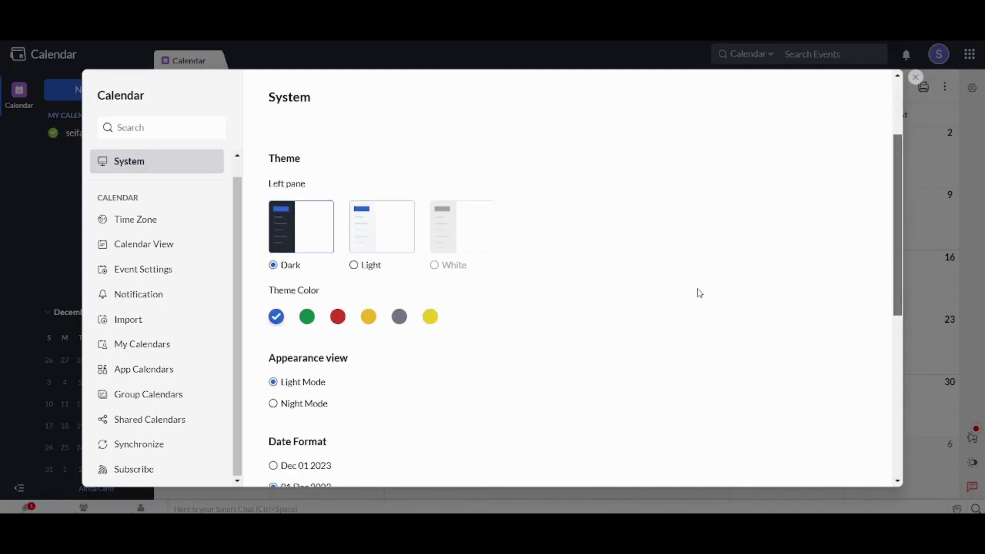
click(365, 238)
click(311, 230)
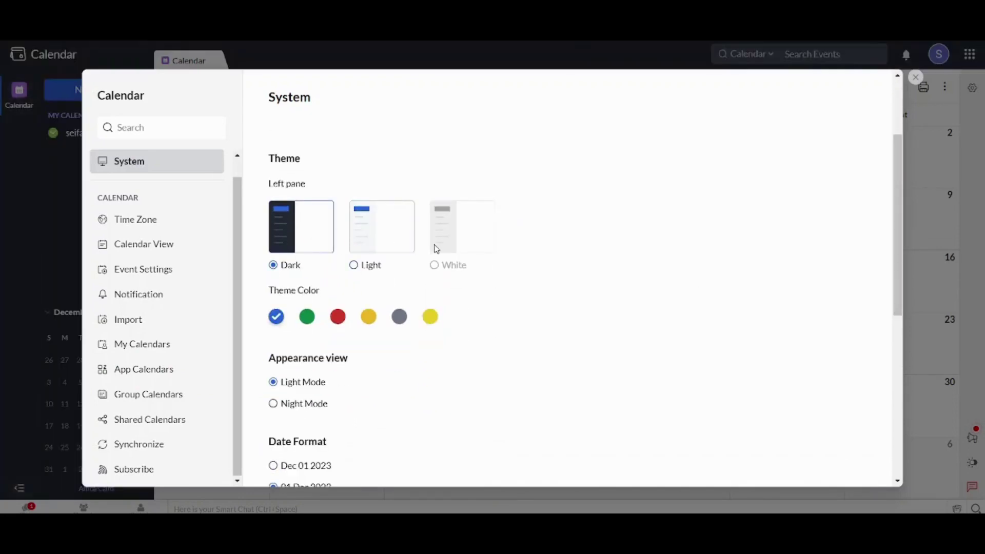
click(356, 231)
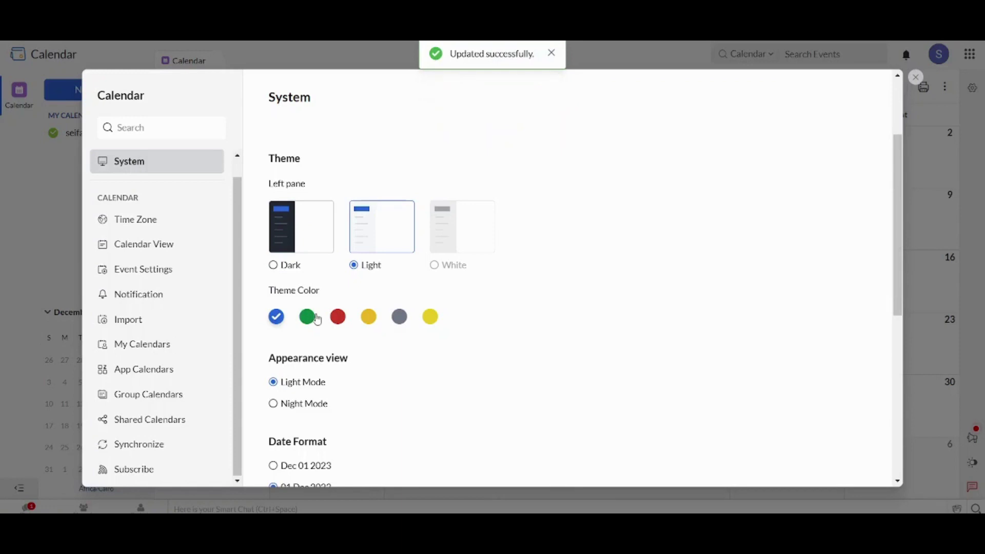
- Choose the red theme colour and return to the December 2023 month view
click(337, 321)
drag(899, 272, 898, 437)
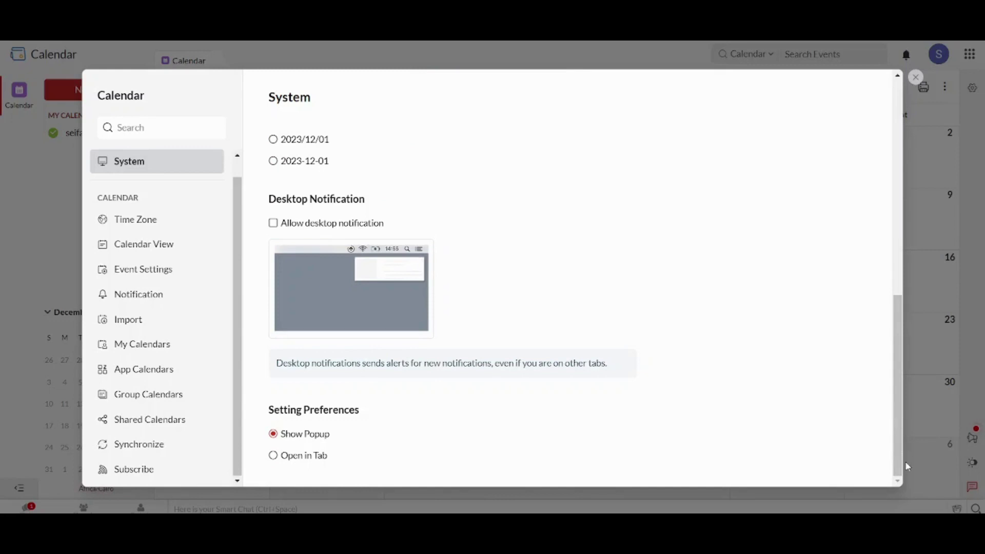
click(917, 78)
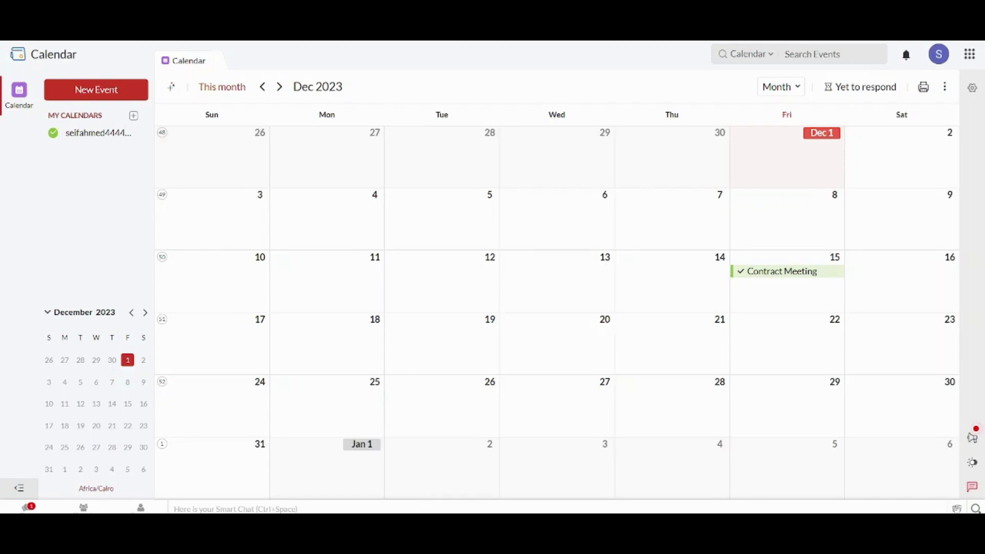
click(24, 508)
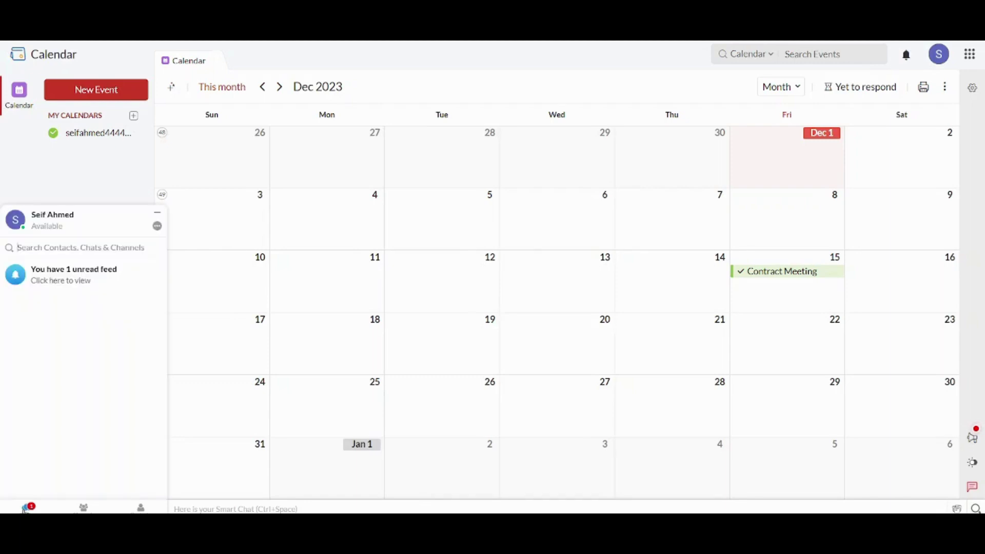
click(83, 508)
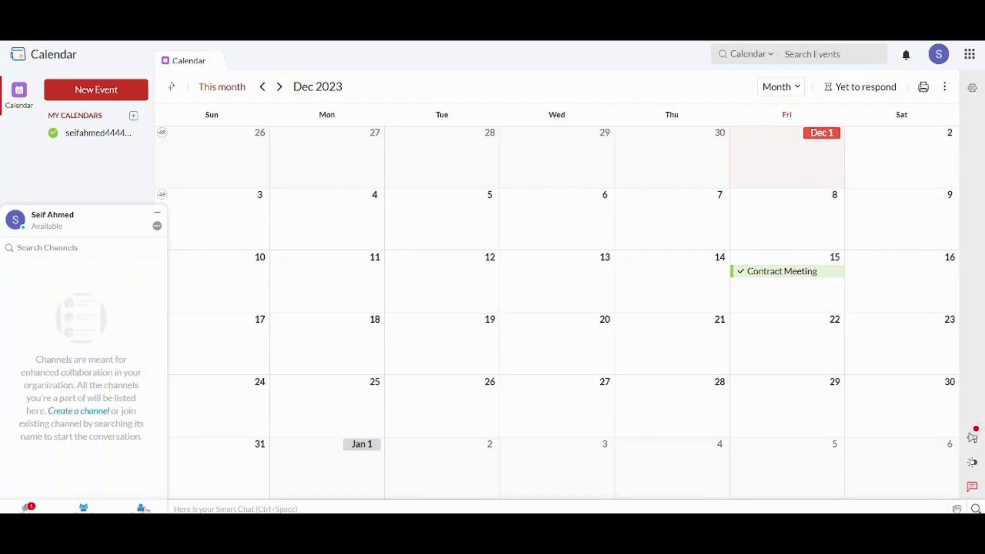
click(141, 508)
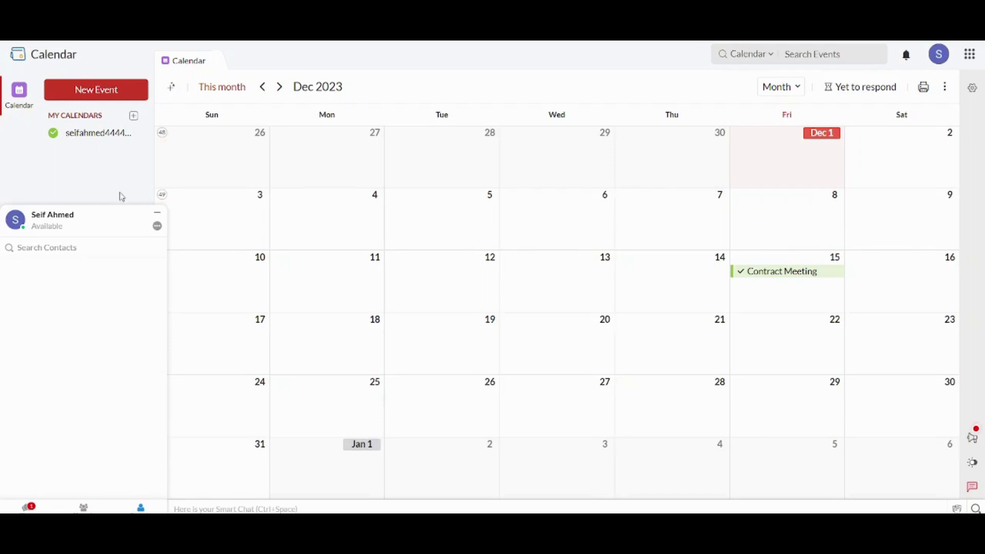
click(156, 213)
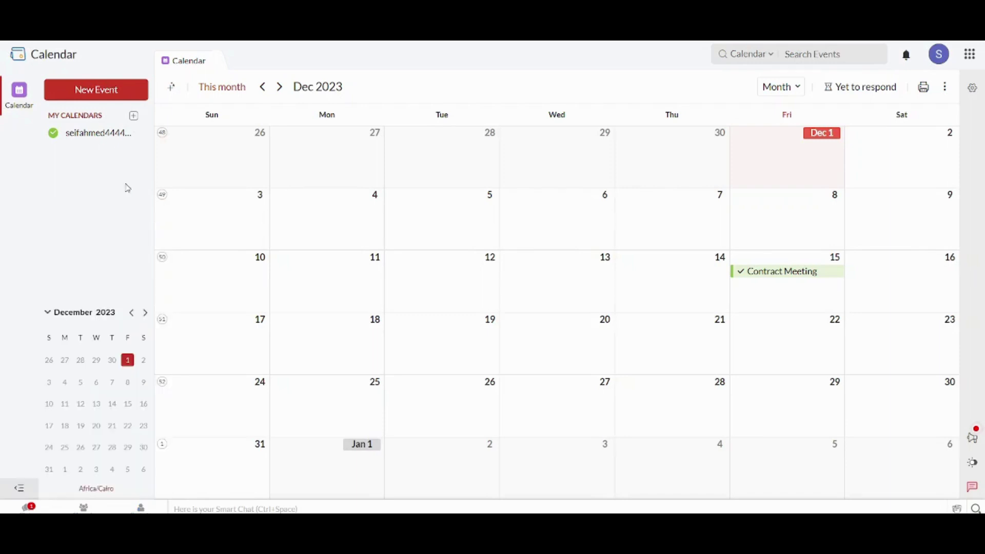
click(17, 489)
click(17, 490)
- Open Import a calendar from the My Calendars add menu and show the Import to calendar destination list
click(134, 117)
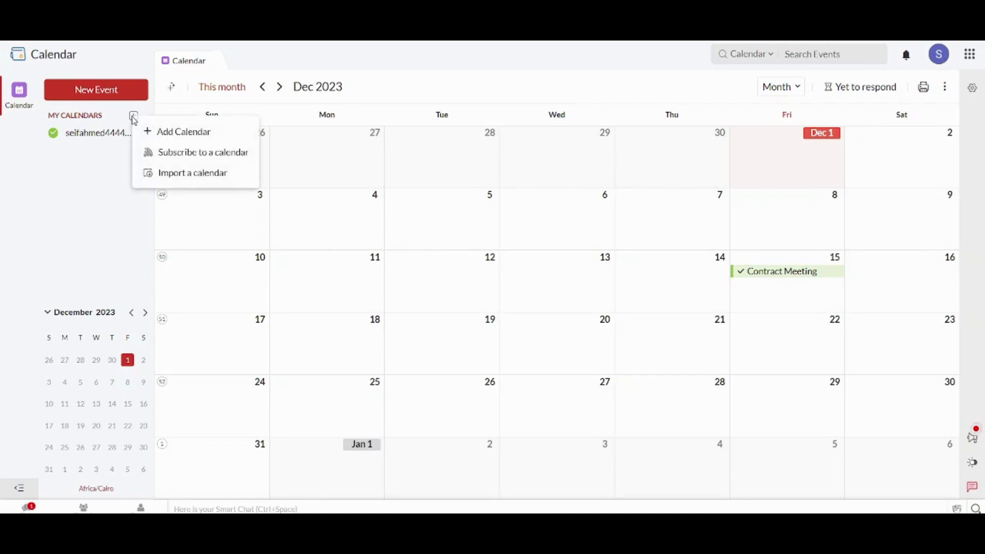
click(192, 181)
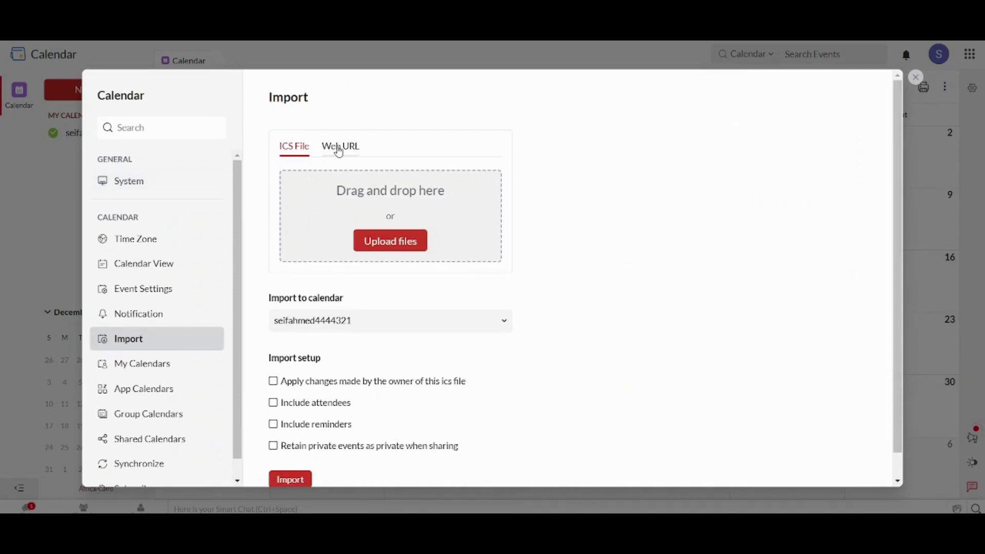
click(466, 321)
click(466, 321)
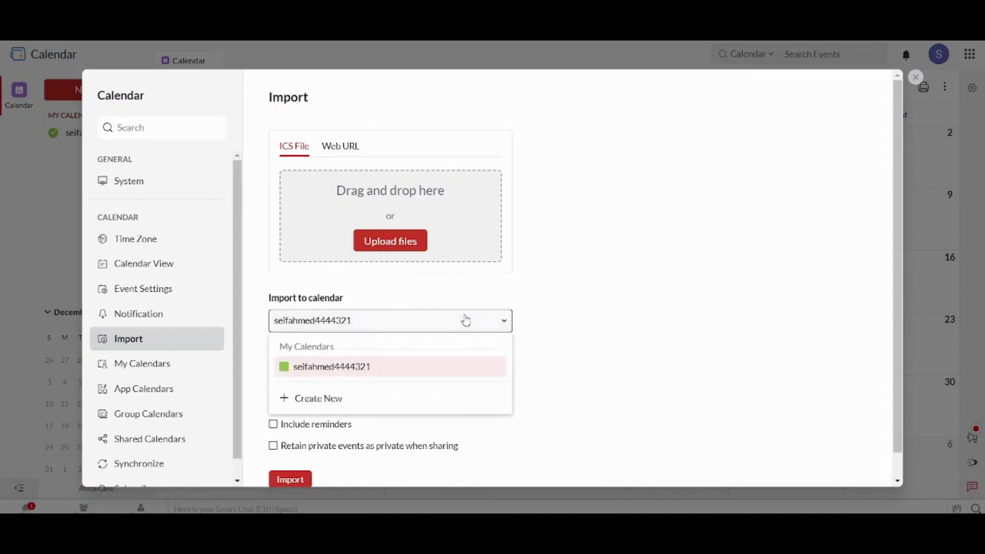
click(466, 320)
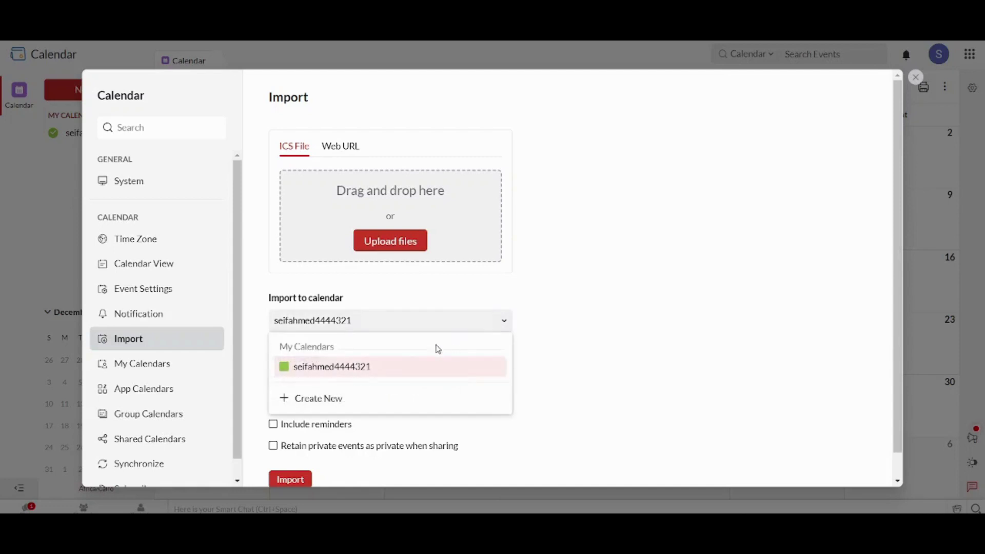